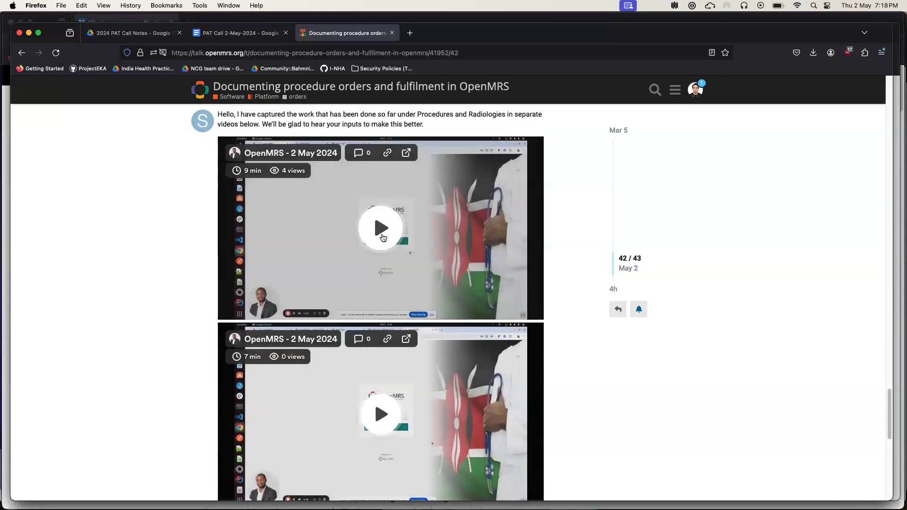
- Play the first OpenMRS - 2 May 2024 video in the forum post in full screen
{"action": "left_click", "coordinate": [382, 231]}
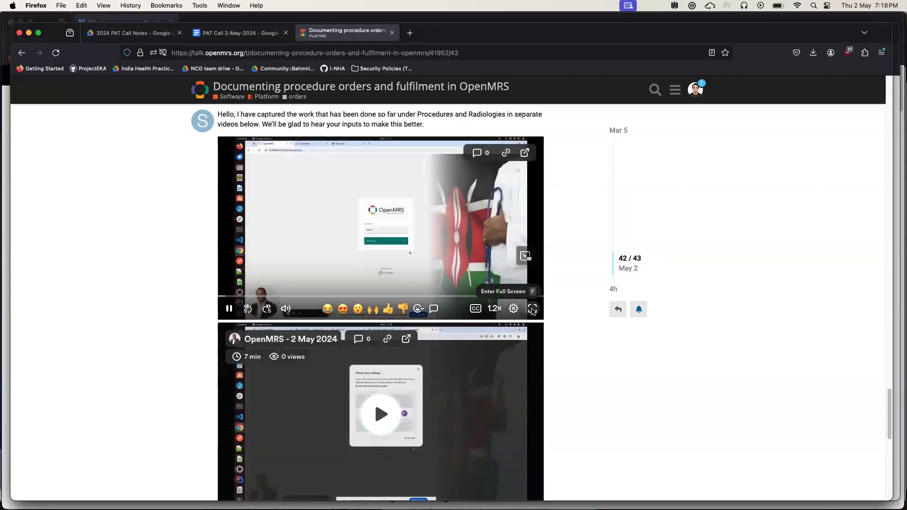
{"action": "left_click", "coordinate": [532, 309]}
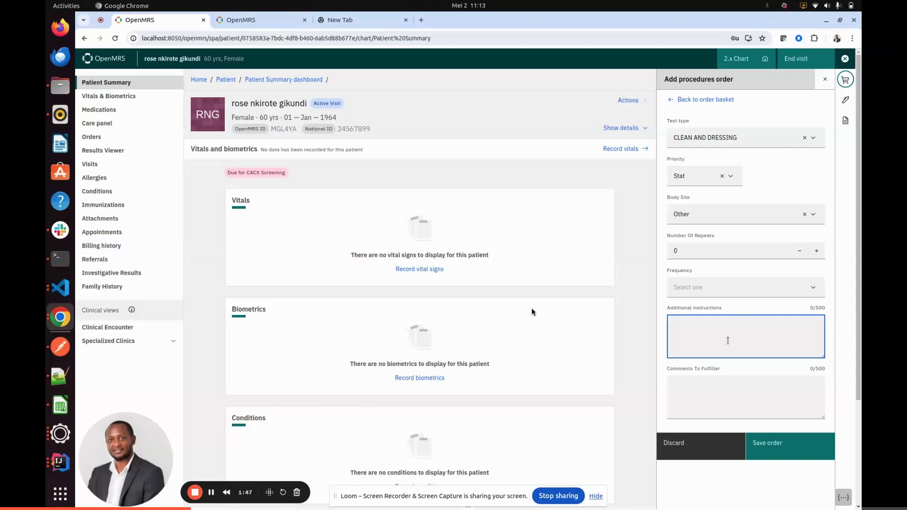
- Add the instructions "Check BP before starting" and the fulfiller comment "Send patient to room 11 after finishing" to the procedures order, and submit it
{"action": "type", "text": "Check BP before starting"}
{"action": "left_click", "coordinate": [723, 387]}
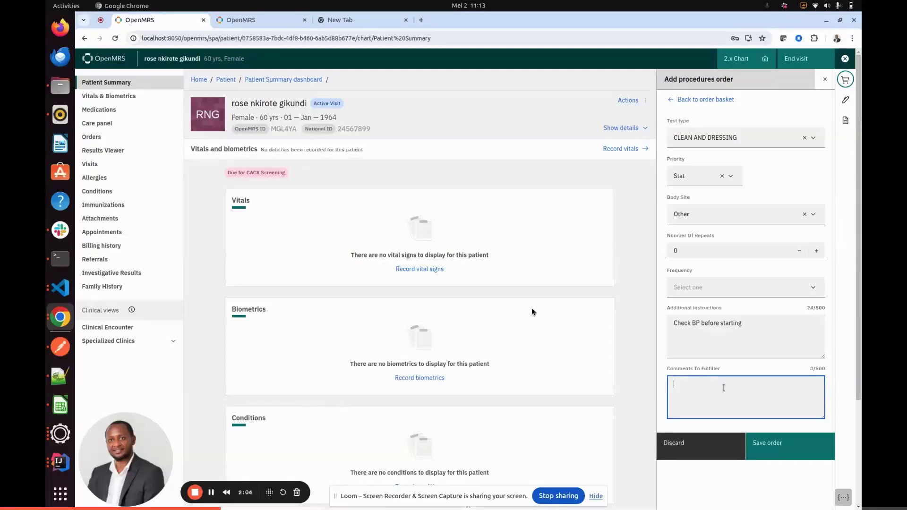
{"action": "type", "text": "SEnd t"}
{"action": "key", "text": "BackSpace"}
{"action": "key", "text": "BackSpace"}
{"action": "key", "text": "BackSpace"}
{"action": "key", "text": "BackSpace"}
{"action": "key", "text": "BackSpace"}
{"action": "type", "text": "Send patient to room 11 after finishing"}
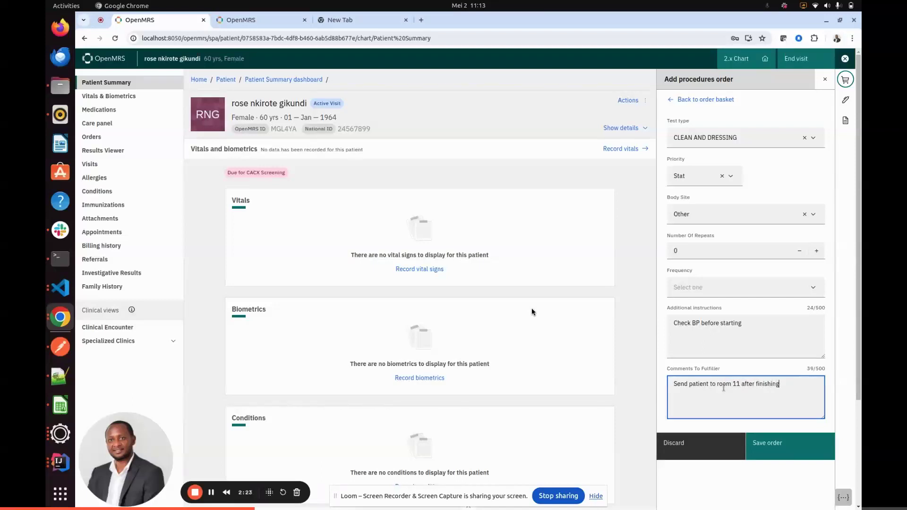
{"action": "left_click", "coordinate": [784, 447]}
{"action": "left_click", "coordinate": [786, 499]}
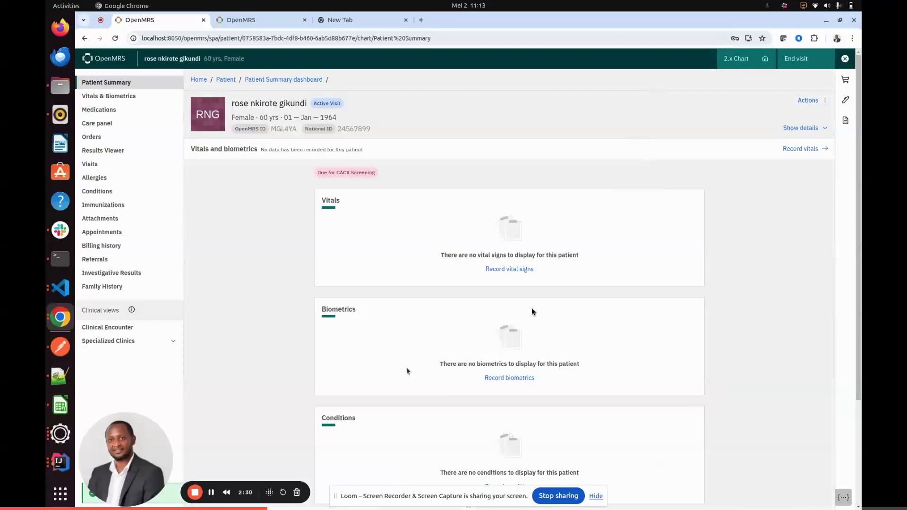
- Open the Procedures dashboard from the home page and examine the newly placed order and the summary cards
{"action": "left_click", "coordinate": [98, 59]}
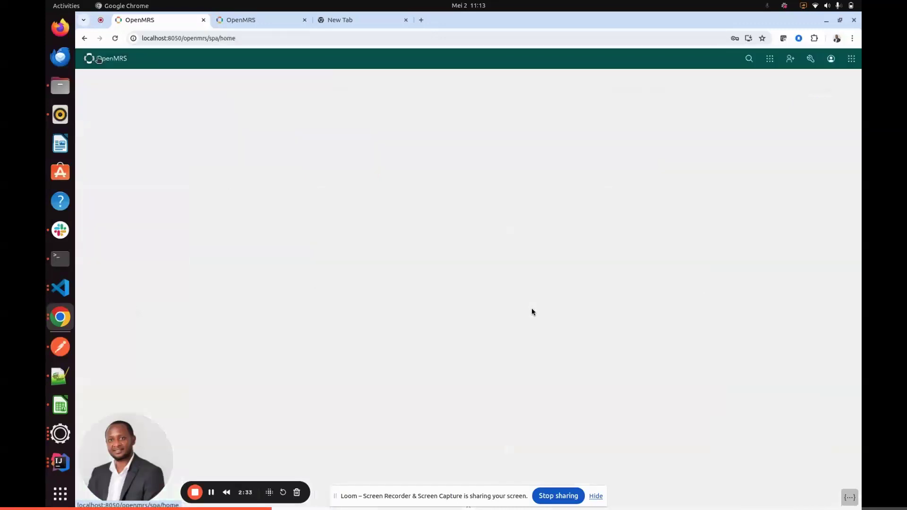
{"action": "left_click", "coordinate": [105, 151]}
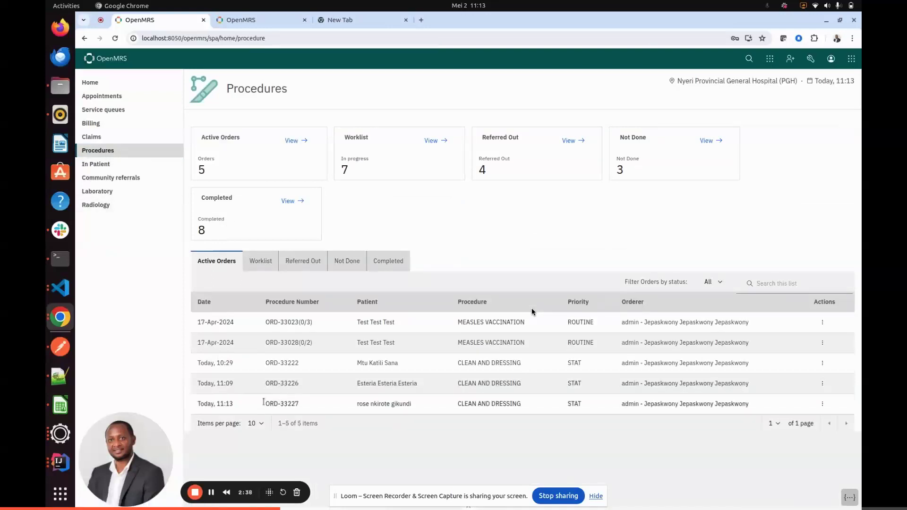
{"action": "left_click_drag", "start_coordinate": [411, 405], "coordinate": [295, 404]}
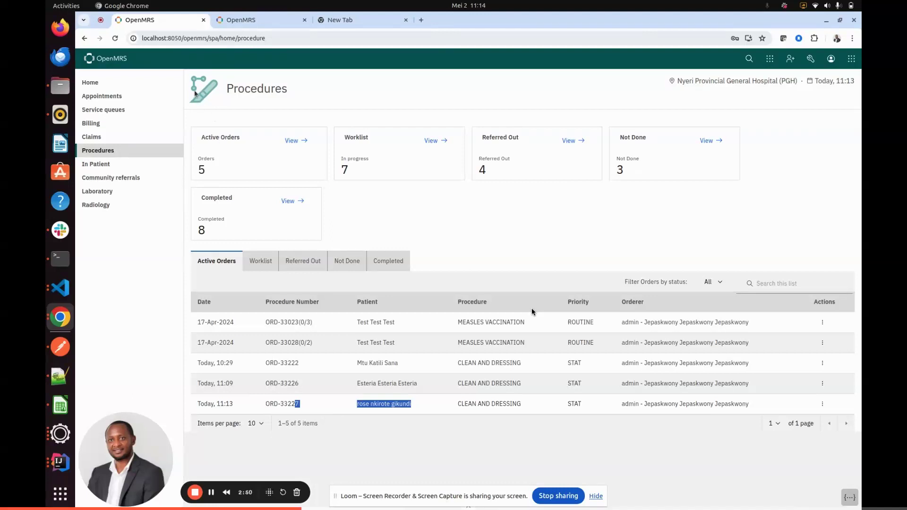
{"action": "left_click_drag", "start_coordinate": [191, 125], "coordinate": [290, 215]}
{"action": "left_click", "coordinate": [412, 206]}
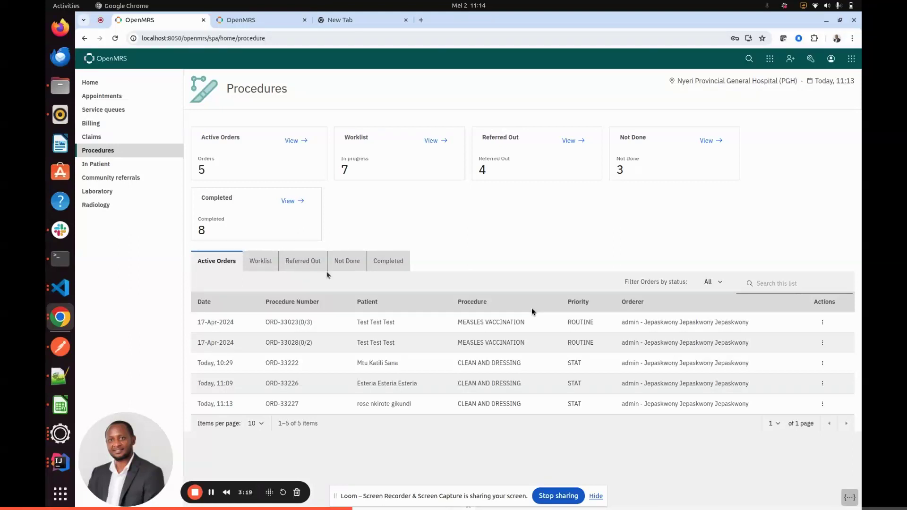
- Look through the Worklist, Referred Out, Not Done and Completed procedure lists
{"action": "left_click", "coordinate": [261, 261]}
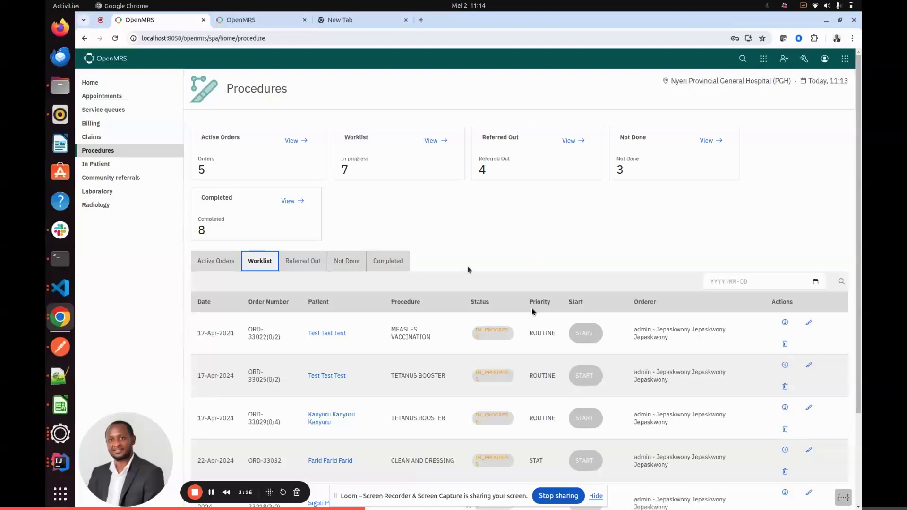
{"action": "scroll", "coordinate": [470, 268], "scroll_direction": "down", "scroll_amount": 3}
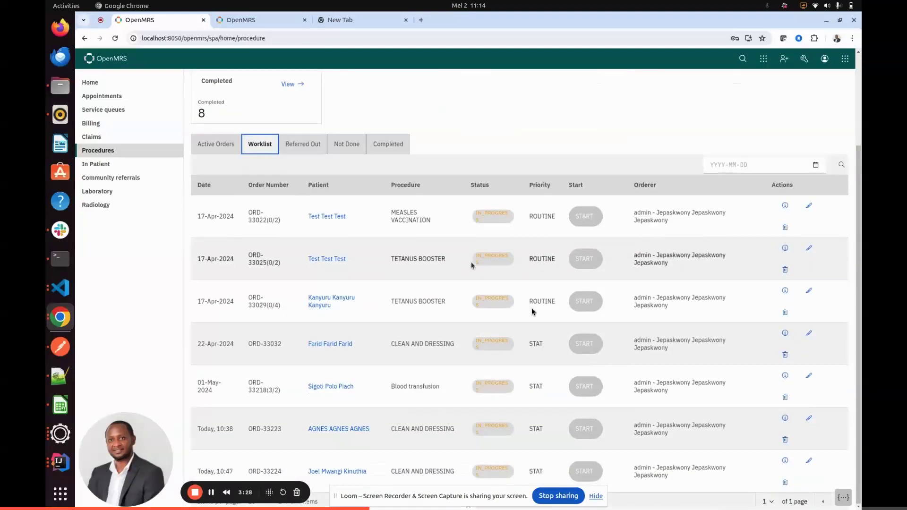
{"action": "left_click", "coordinate": [317, 150]}
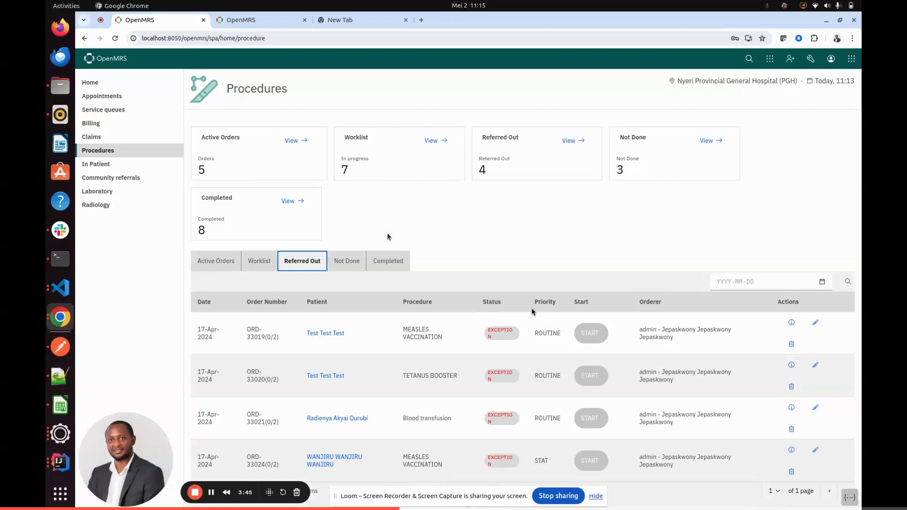
{"action": "left_click", "coordinate": [347, 266]}
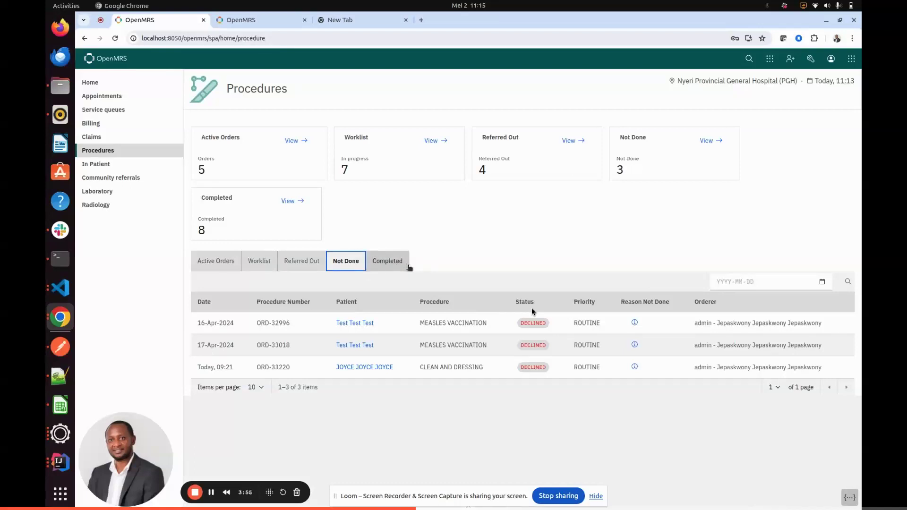
{"action": "left_click", "coordinate": [385, 265]}
{"action": "left_click", "coordinate": [473, 254]}
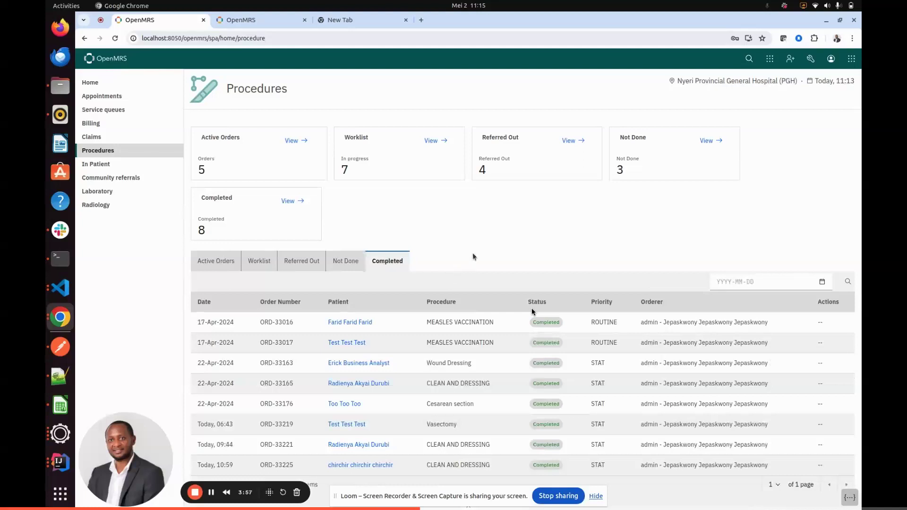
- View the procedure instructions of the first MEASLES VACCINATION order among the active orders, and close them
{"action": "left_click", "coordinate": [209, 263]}
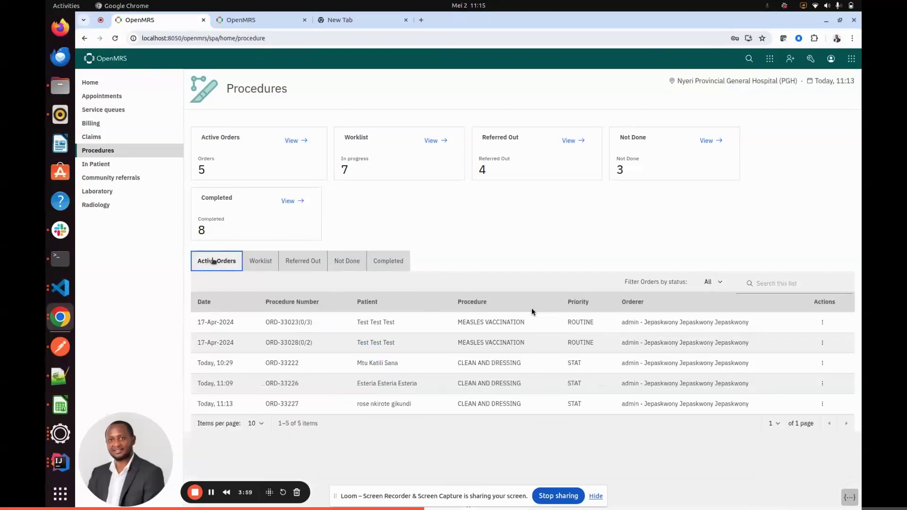
{"action": "left_click", "coordinate": [823, 323]}
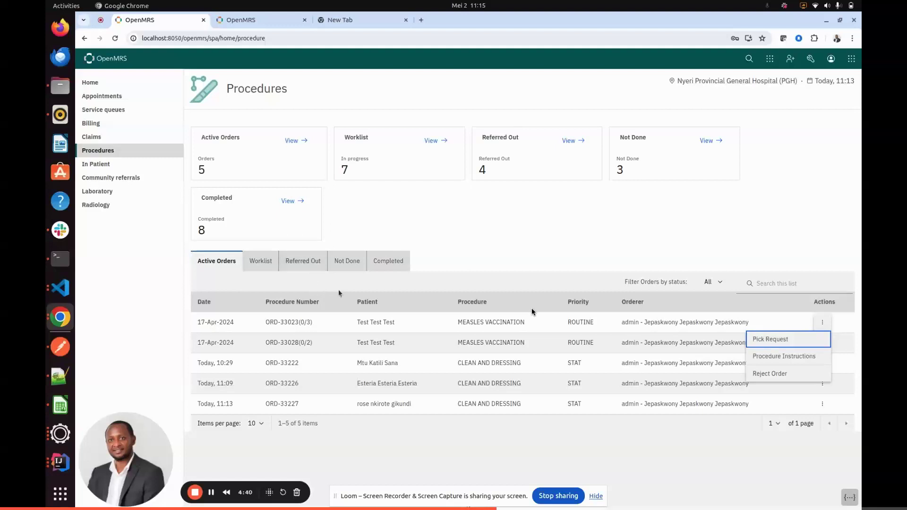
{"action": "left_click", "coordinate": [787, 357]}
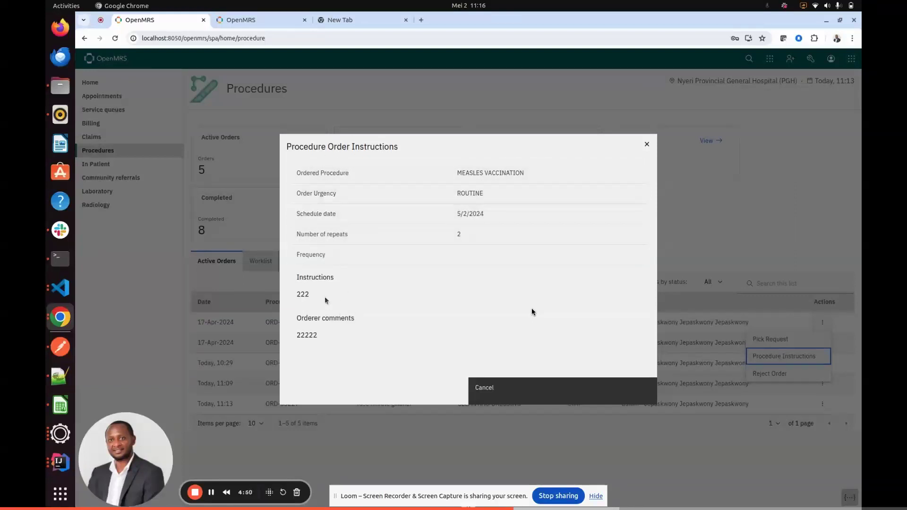
{"action": "left_click", "coordinate": [522, 382]}
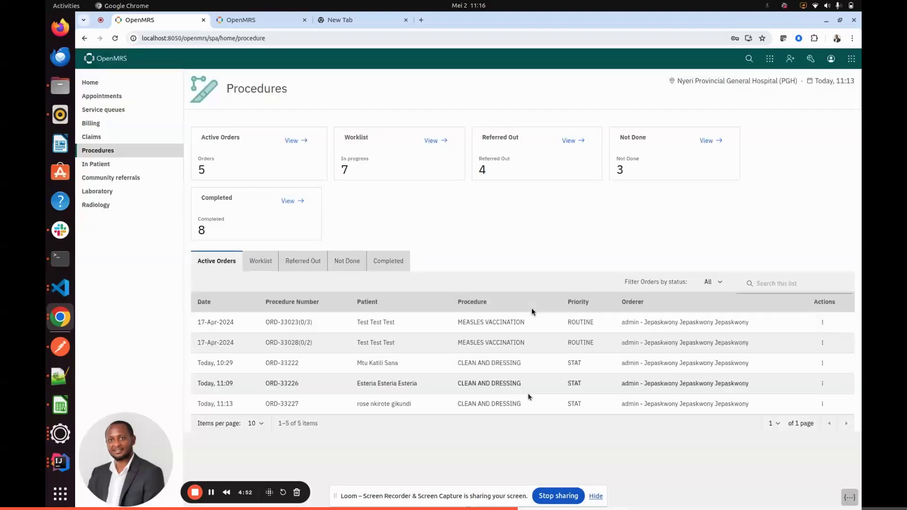
- View the rejection form for the 11:13 CLEAN AND DRESSING order without rejecting it, and look at the Not Done list
{"action": "left_click", "coordinate": [823, 404]}
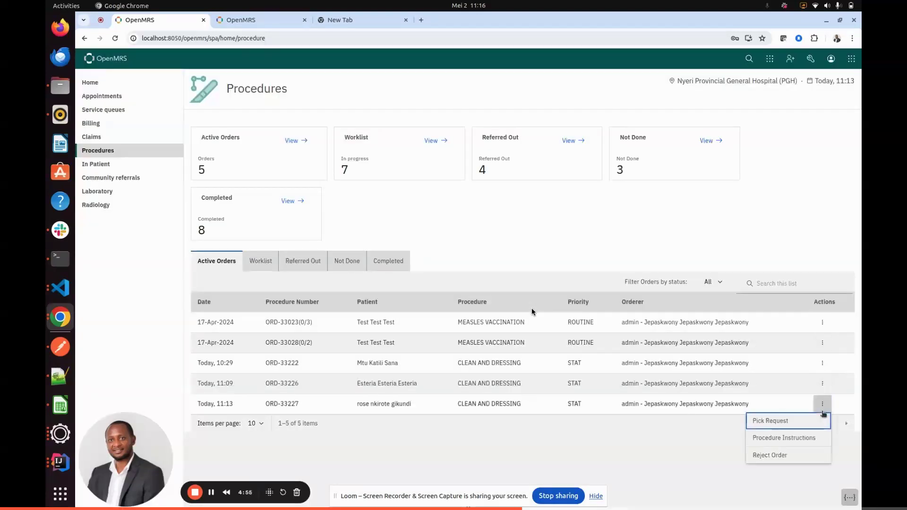
{"action": "left_click", "coordinate": [803, 457]}
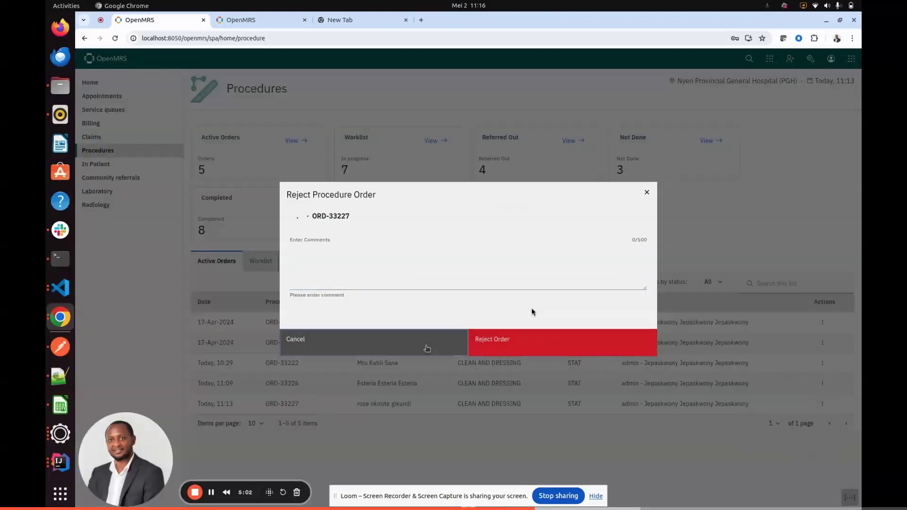
{"action": "left_click", "coordinate": [428, 349]}
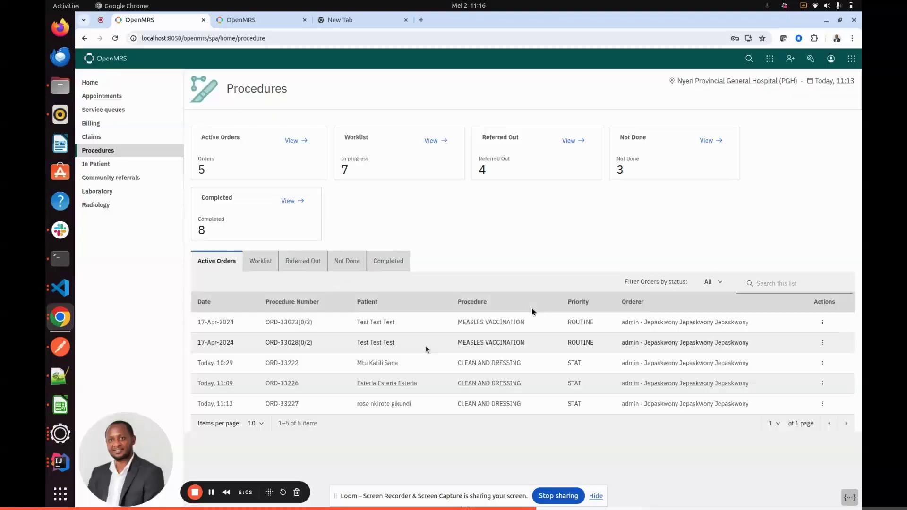
{"action": "left_click", "coordinate": [344, 263]}
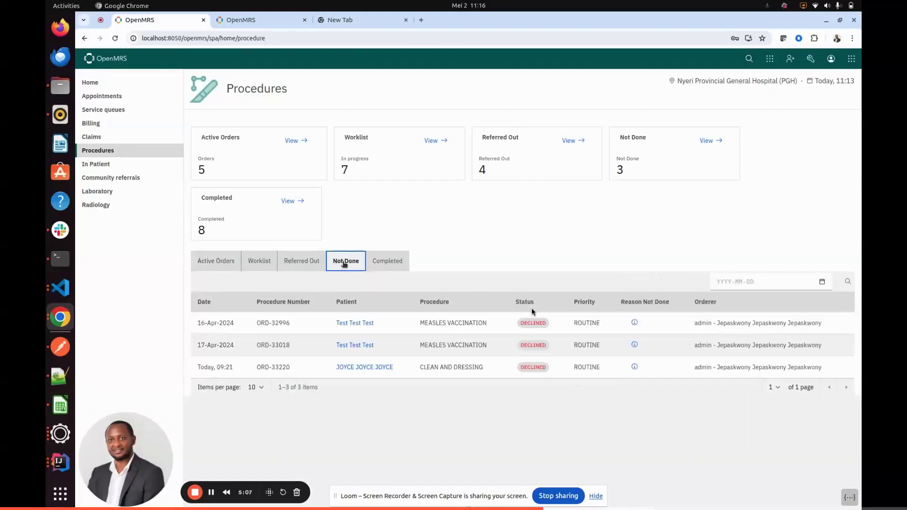
- Pick the request for the 11:13 CLEAN AND DRESSING order from the active orders without marking it as referred
{"action": "left_click", "coordinate": [217, 262]}
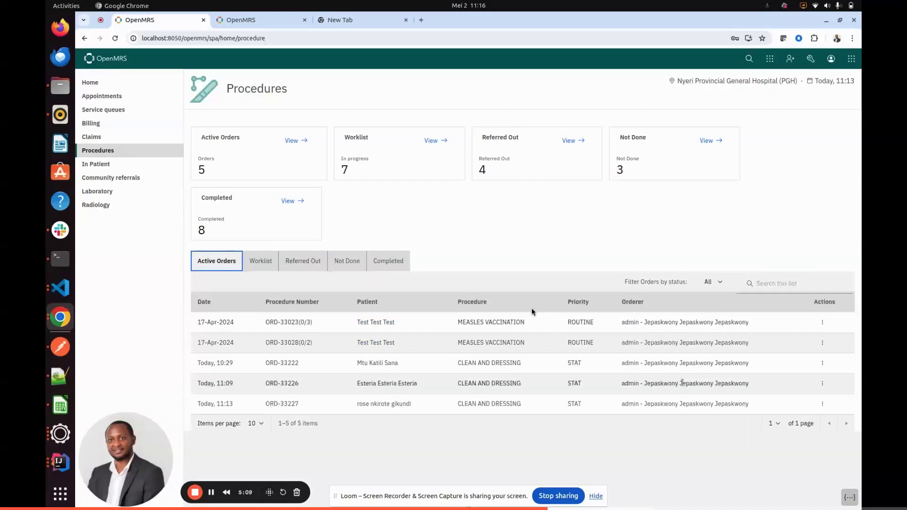
{"action": "left_click", "coordinate": [822, 406]}
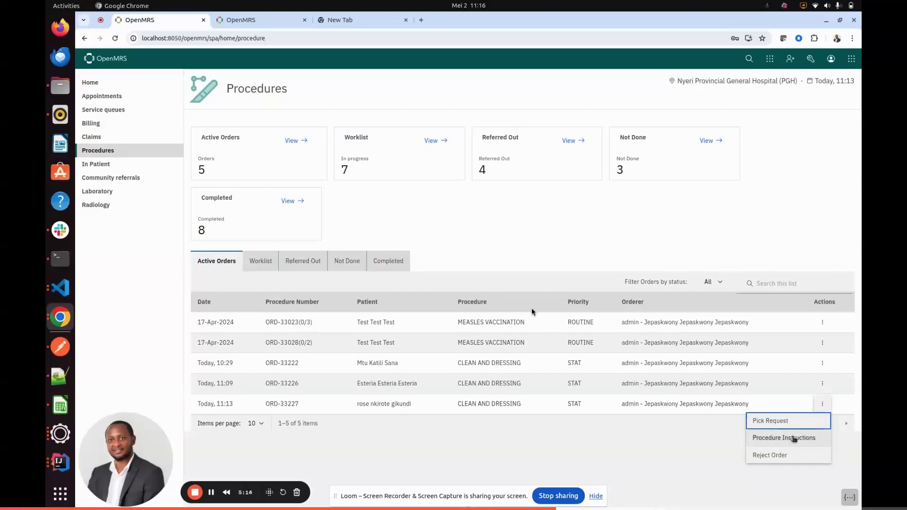
{"action": "left_click", "coordinate": [772, 420]}
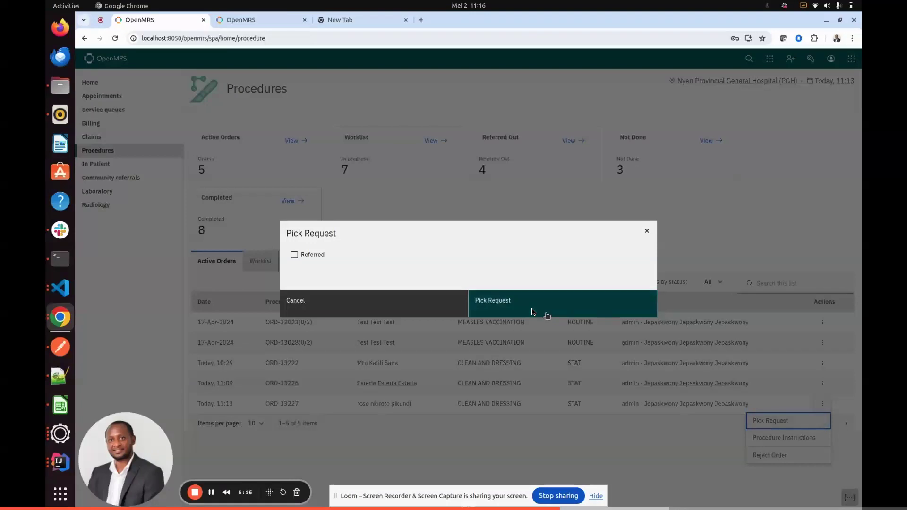
{"action": "left_click", "coordinate": [533, 311]}
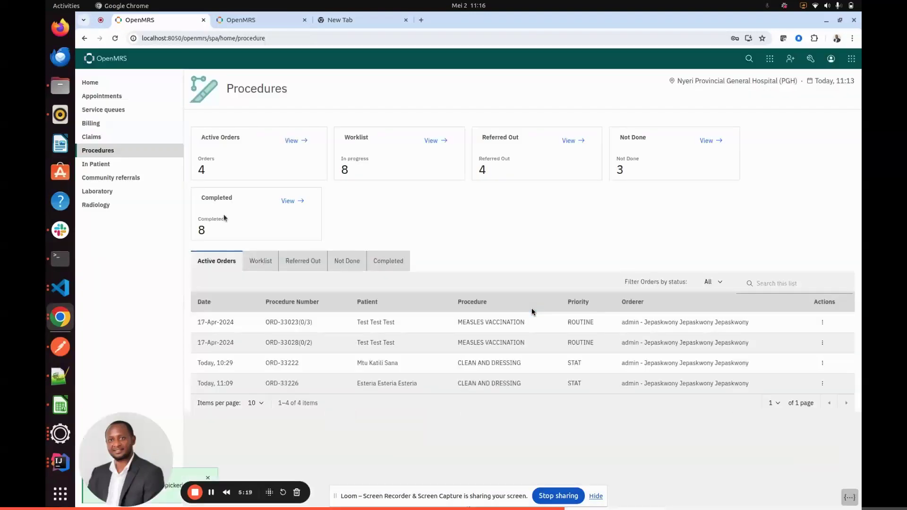
- Find the picked 11:13 CLEAN AND DRESSING order in the Worklist and examine its row
{"action": "left_click", "coordinate": [262, 261]}
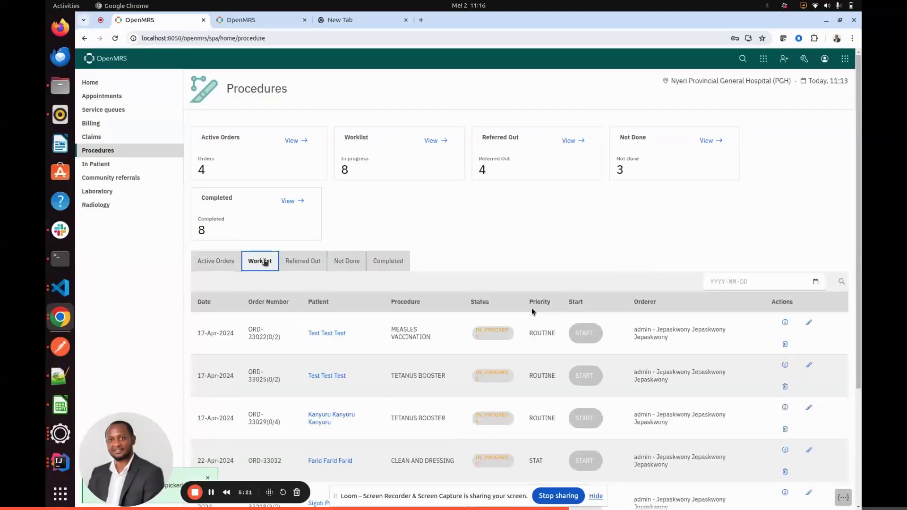
{"action": "scroll", "coordinate": [384, 376], "scroll_direction": "down", "scroll_amount": 3}
{"action": "left_click_drag", "start_coordinate": [208, 471], "coordinate": [294, 471]}
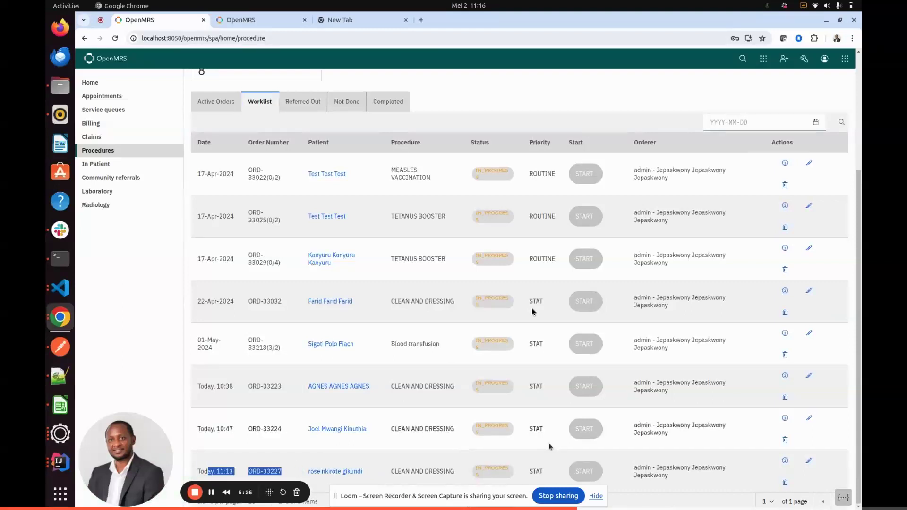
{"action": "scroll", "coordinate": [544, 426], "scroll_direction": "up", "scroll_amount": 3}
{"action": "scroll", "coordinate": [532, 312], "scroll_direction": "down", "scroll_amount": 3}
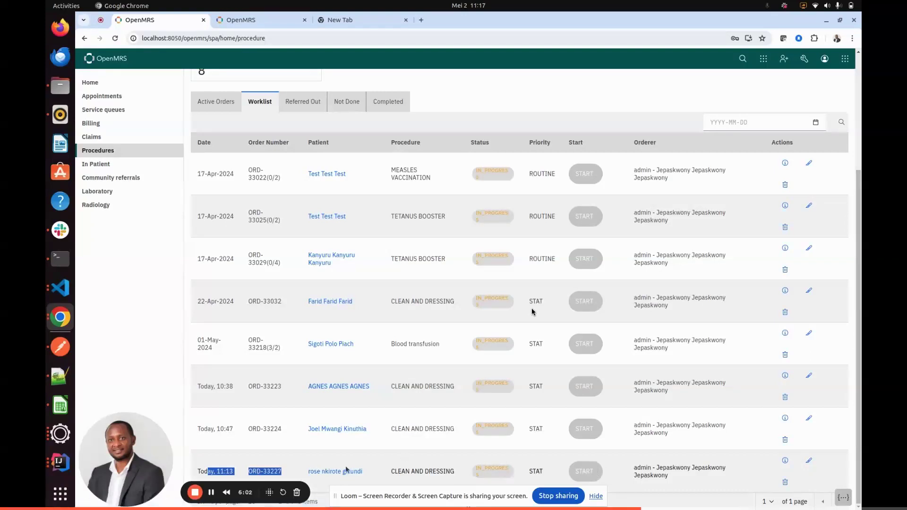
{"action": "left_click", "coordinate": [383, 469]}
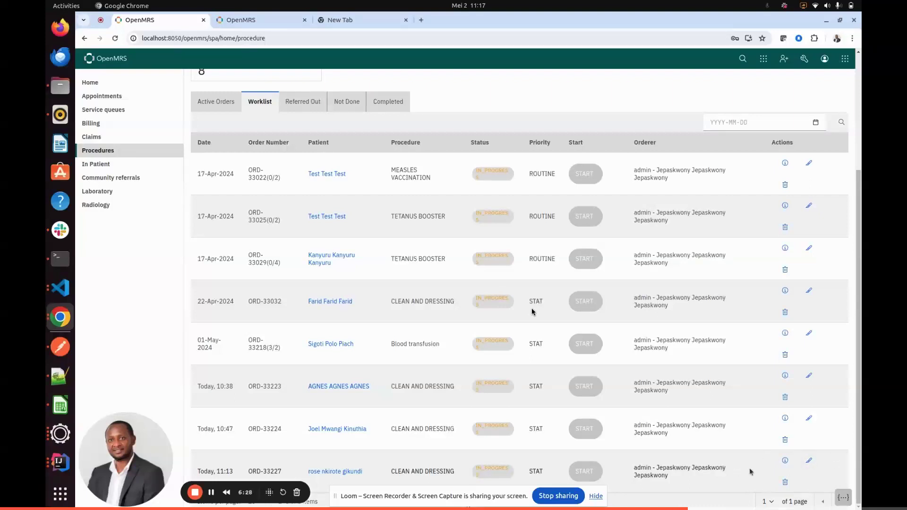
- Open the procedure report form for the 11:13 CLEAN AND DRESSING order and set its start and end dates to 05/02/2024
{"action": "left_click", "coordinate": [811, 462]}
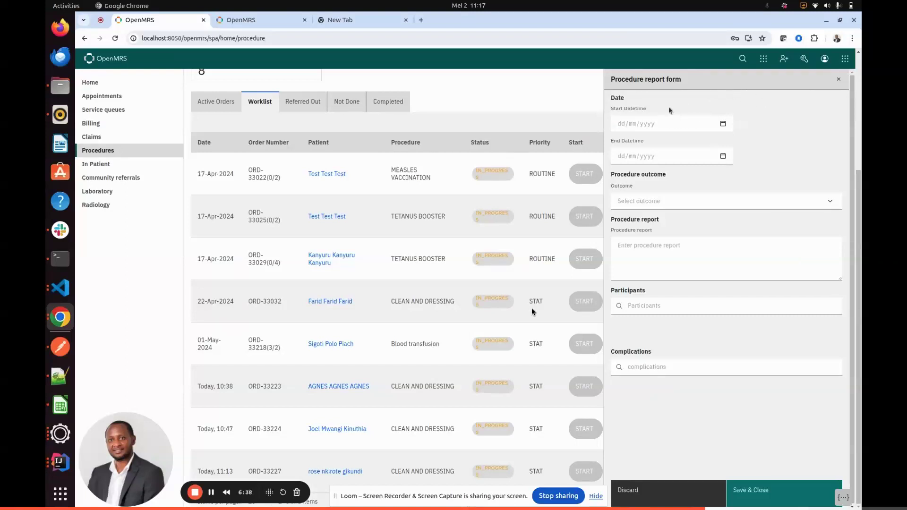
{"action": "left_click", "coordinate": [723, 123]}
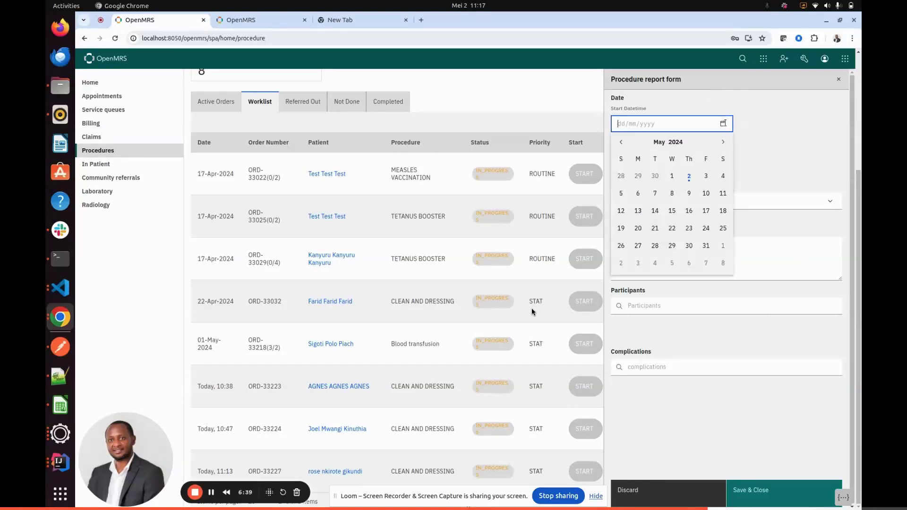
{"action": "left_click", "coordinate": [690, 175]}
{"action": "left_click", "coordinate": [723, 156]}
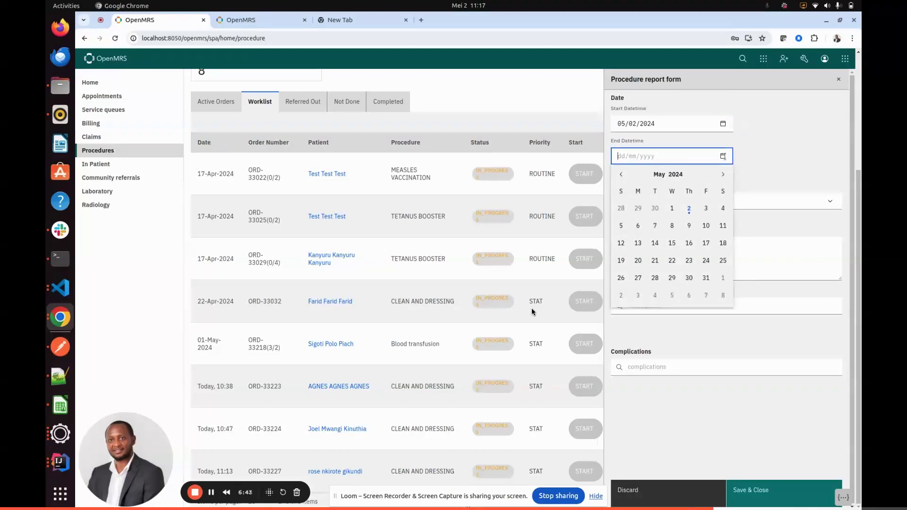
{"action": "left_click", "coordinate": [690, 207]}
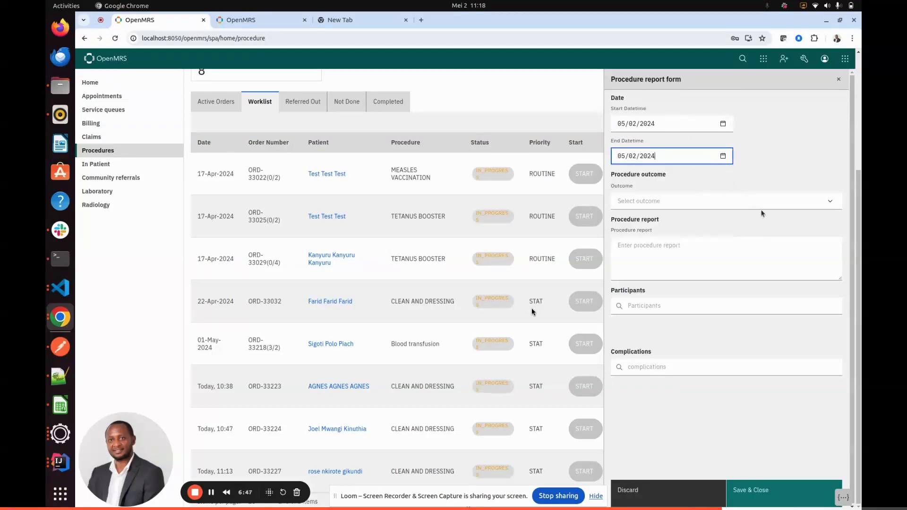
- Set the procedure outcome to Successful and enter "Well done" as the procedure report
{"action": "left_click", "coordinate": [834, 202]}
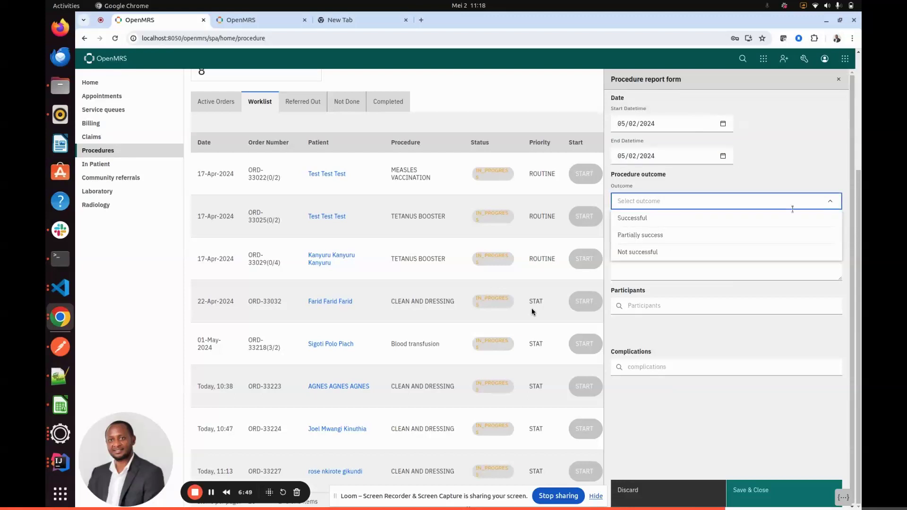
{"action": "left_click", "coordinate": [765, 222]}
{"action": "left_click", "coordinate": [757, 256]}
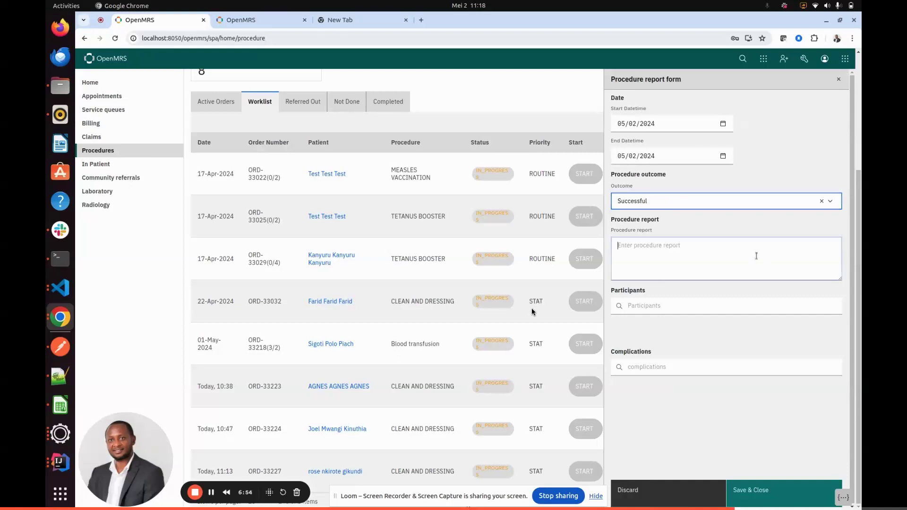
{"action": "type", "text": "Wee"}
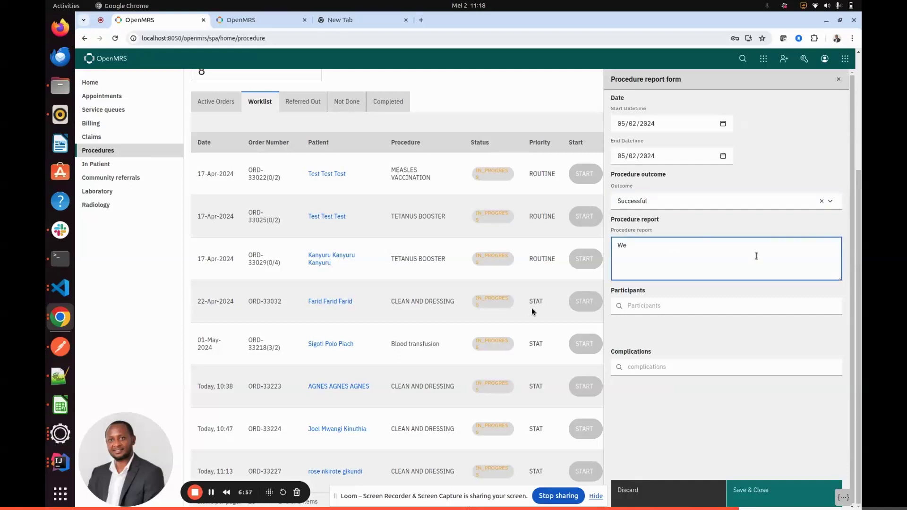
{"action": "left_click", "coordinate": [727, 307]}
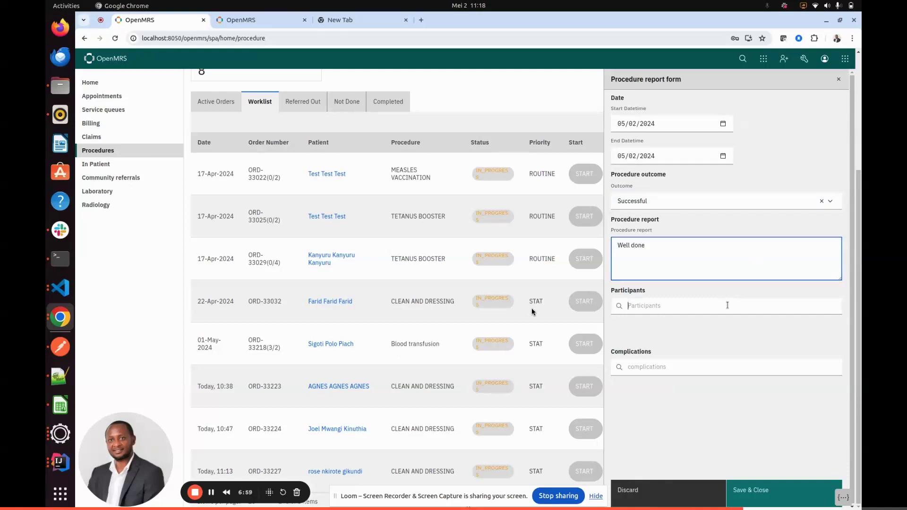
{"action": "left_click", "coordinate": [705, 263]}
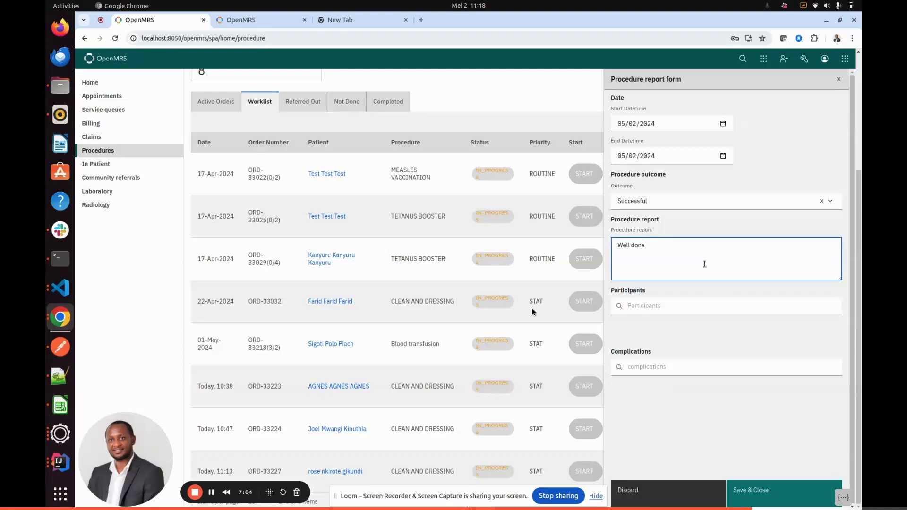
- Add two providers as participants in the procedure report, finding them with the searches "i" and "p"
{"action": "left_click", "coordinate": [680, 306]}
{"action": "type", "text": "is"}
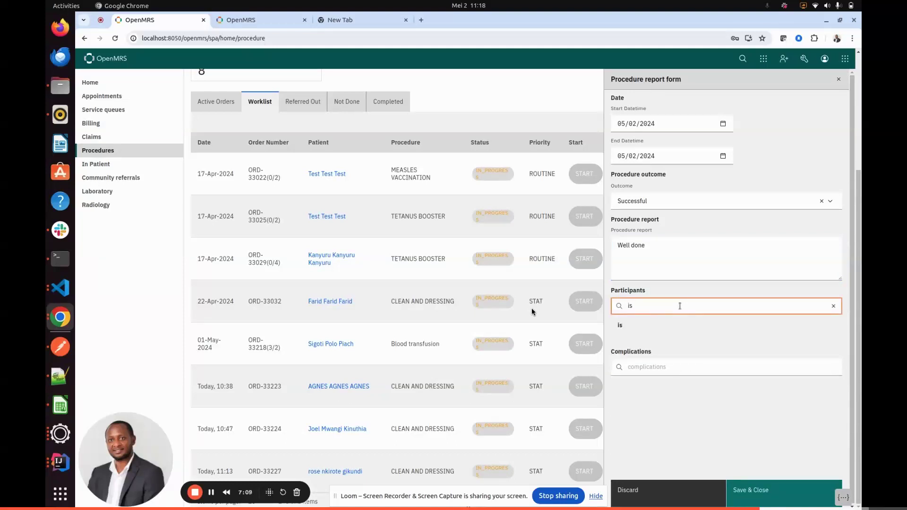
{"action": "key", "text": "BackSpace"}
{"action": "key", "text": "BackSpace"}
{"action": "type", "text": "i"}
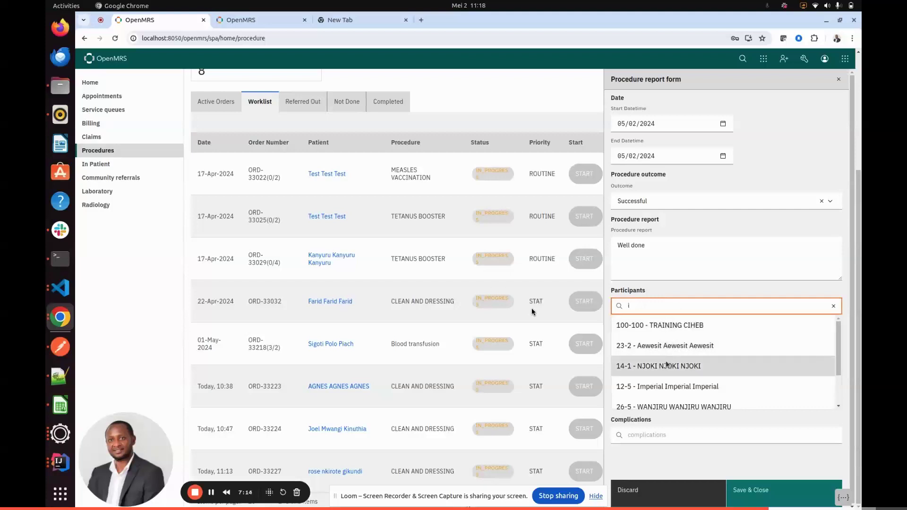
{"action": "left_click", "coordinate": [667, 365]}
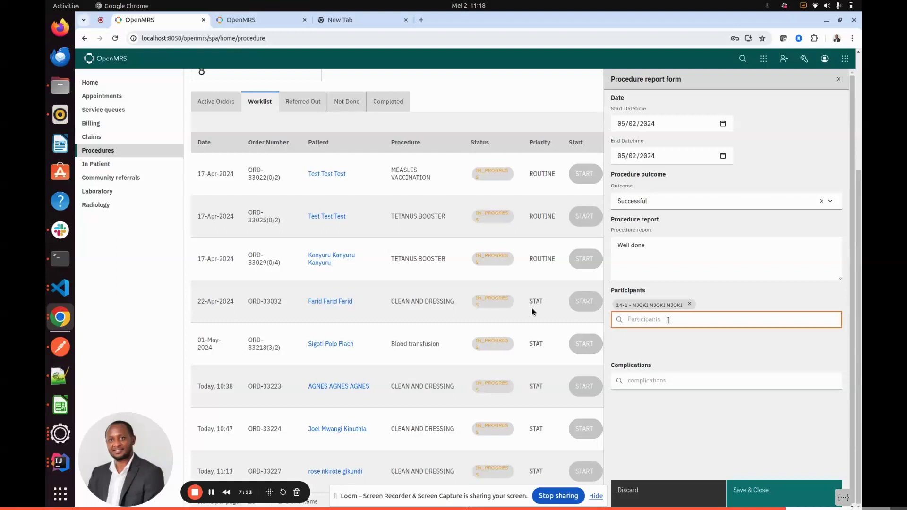
{"action": "type", "text": "p"}
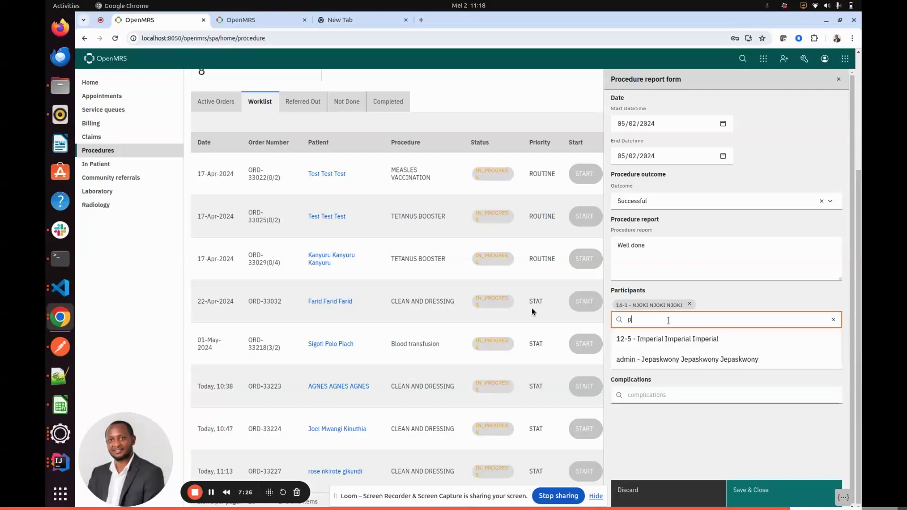
{"action": "left_click", "coordinate": [659, 350]}
- Add No Vomiting as a complication, then save and close the procedure report
{"action": "left_click", "coordinate": [676, 348]}
{"action": "type", "text": "no"}
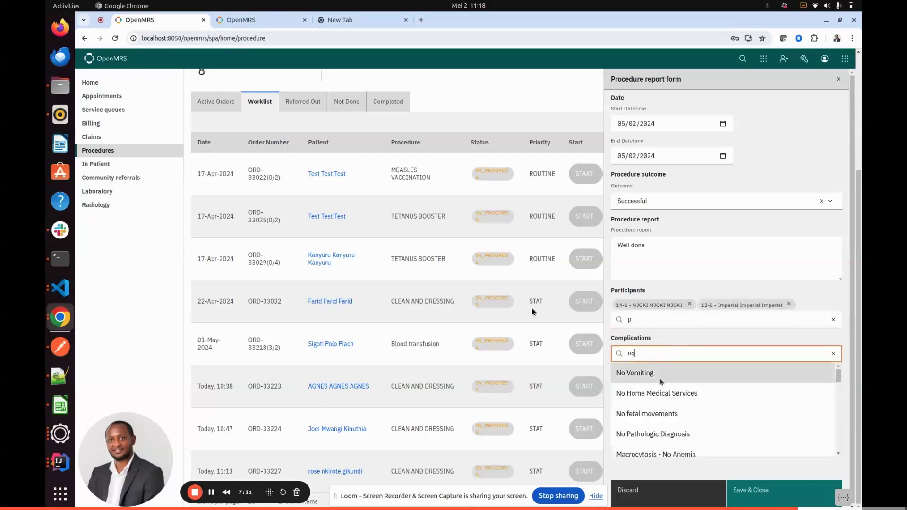
{"action": "left_click", "coordinate": [663, 379]}
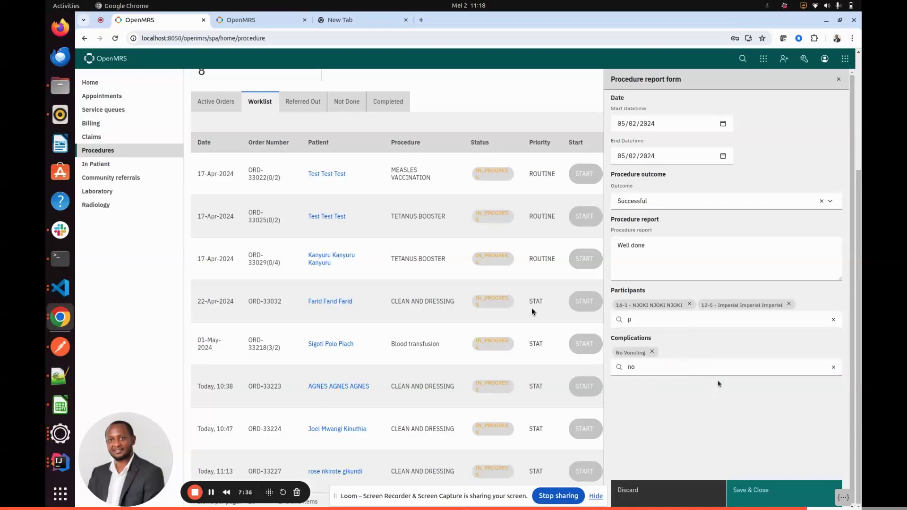
{"action": "left_click", "coordinate": [783, 498]}
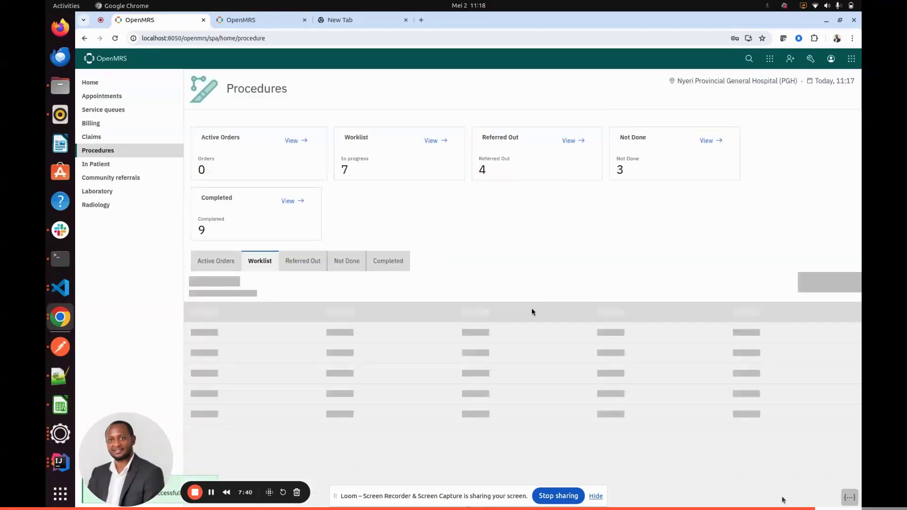
- Look through the Completed procedures list for the reported CLEAN AND DRESSING order, returning from the patient chart opened along the way
{"action": "left_click", "coordinate": [388, 261]}
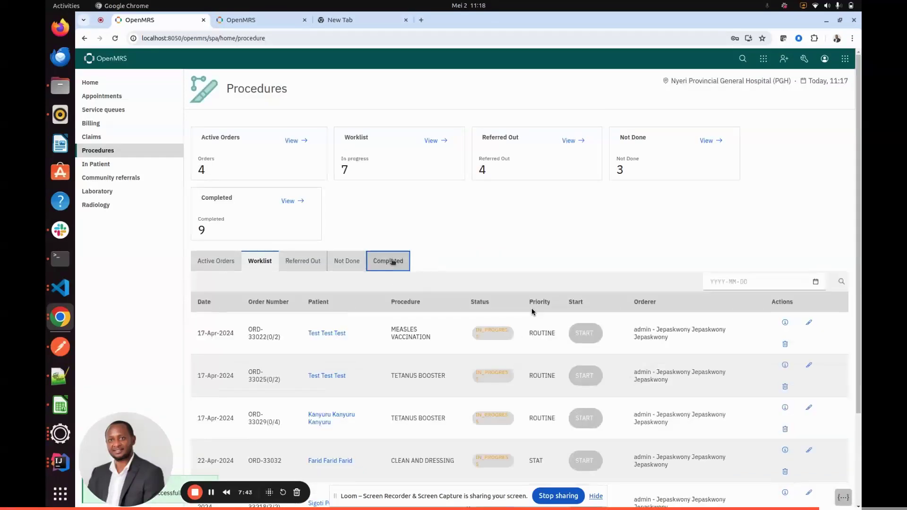
{"action": "scroll", "coordinate": [539, 285], "scroll_direction": "down", "scroll_amount": 1}
{"action": "left_click", "coordinate": [356, 482]}
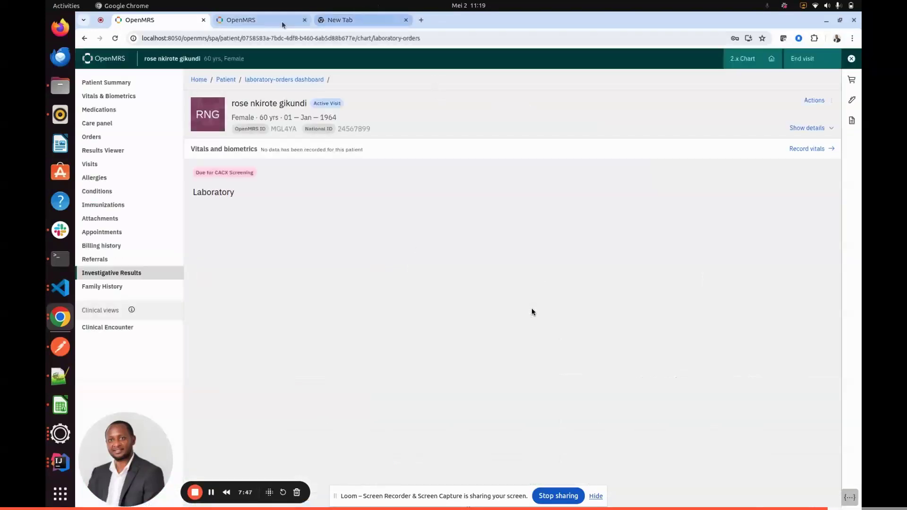
{"action": "left_click", "coordinate": [85, 38]}
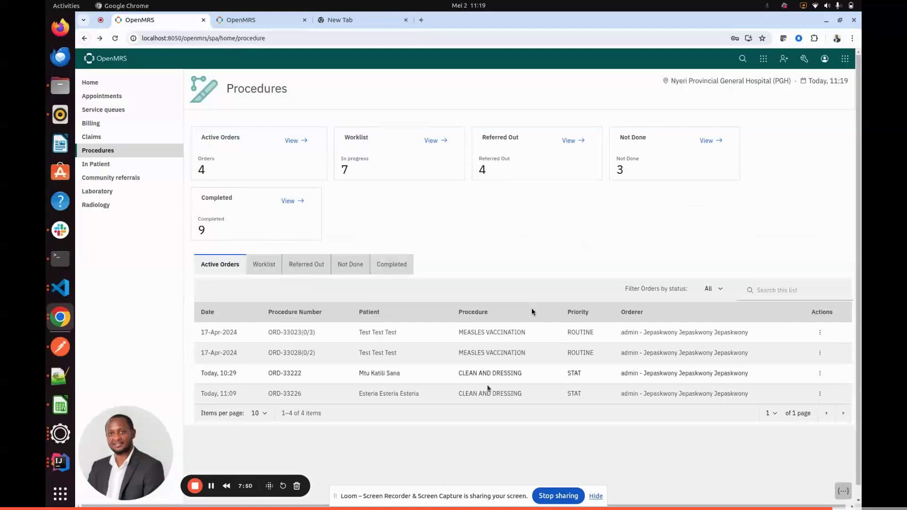
{"action": "left_click", "coordinate": [403, 266]}
{"action": "scroll", "coordinate": [397, 425], "scroll_direction": "down", "scroll_amount": 1}
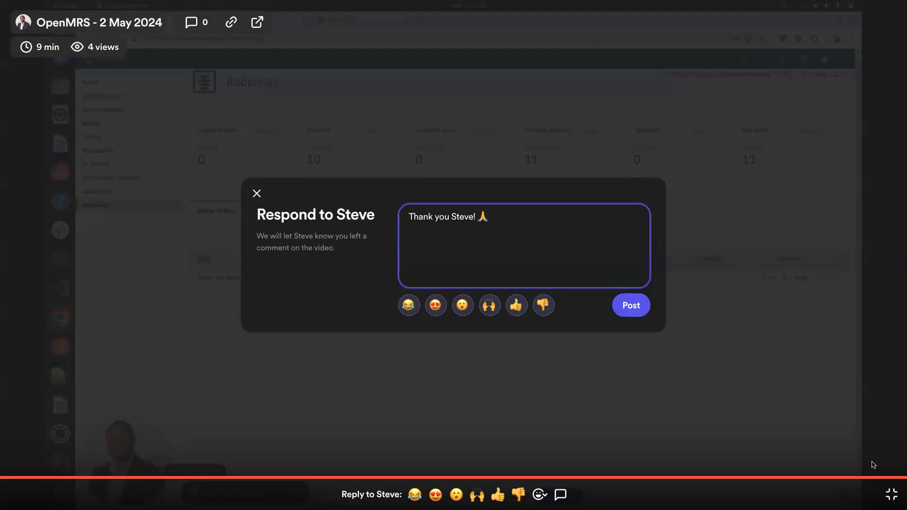
- Exit the finished video and play the second video in the forum post, the 7-minute OpenMRS - 2 May 2024 recording, in full screen
{"action": "left_click", "coordinate": [891, 496]}
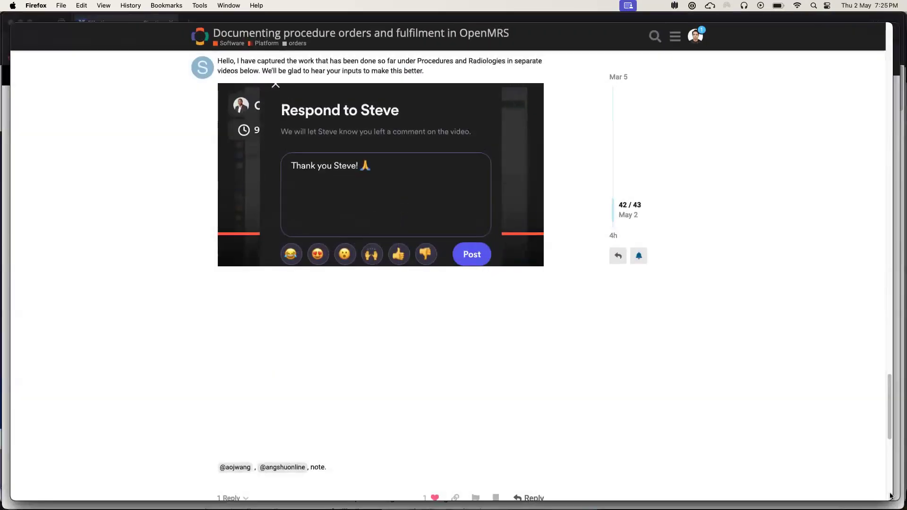
{"action": "scroll", "coordinate": [616, 343], "scroll_direction": "down", "scroll_amount": 2}
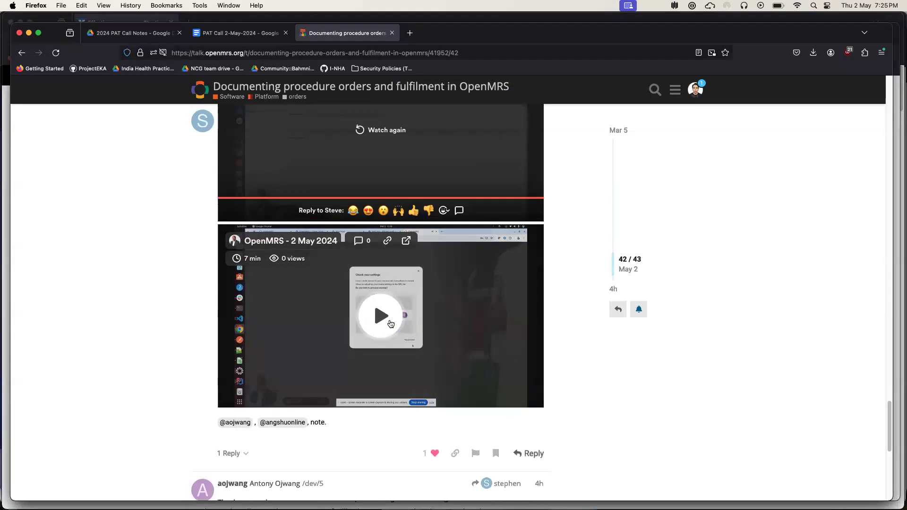
{"action": "left_click", "coordinate": [381, 316]}
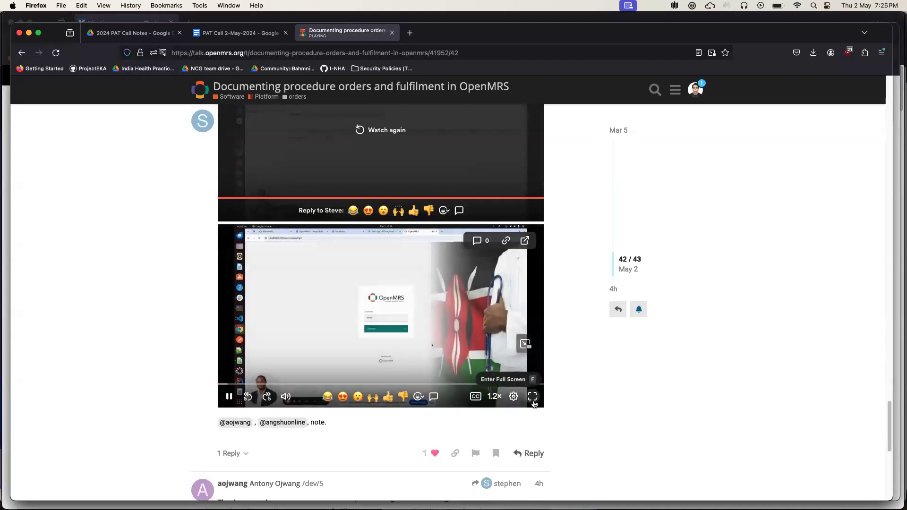
{"action": "left_click", "coordinate": [533, 396]}
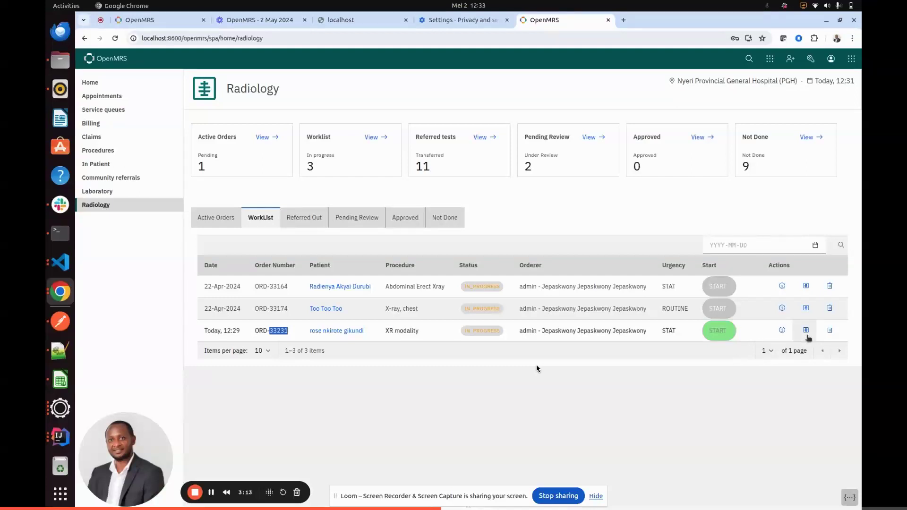
- Enter "Found abnormal water mass" as the radiology report for the 12:29 XR modality order in the WorkList and save the report
{"action": "left_click", "coordinate": [807, 332]}
{"action": "left_click", "coordinate": [733, 222]}
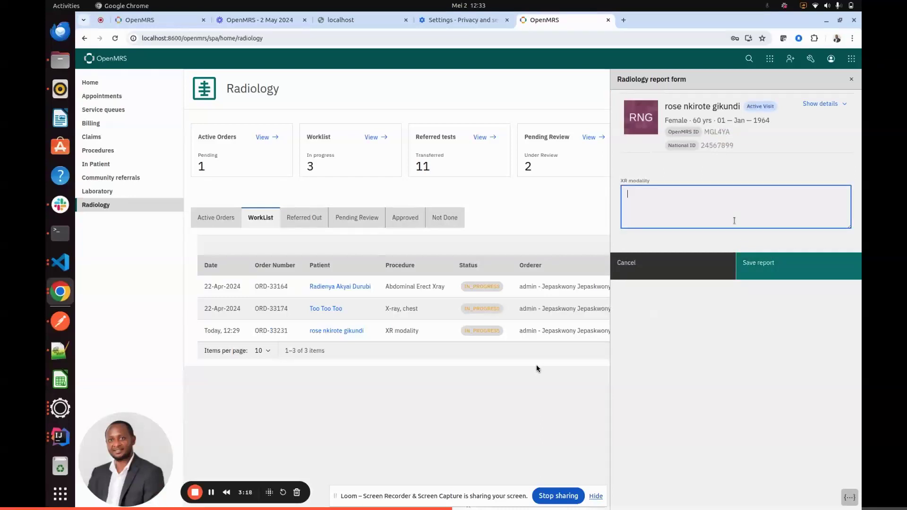
{"action": "type", "text": "Found bac"}
{"action": "type", "text": "norma"}
{"action": "type", "text": "l water m"}
{"action": "type", "text": "ass"}
{"action": "left_click", "coordinate": [653, 196]}
{"action": "key", "text": "BackSpace"}
{"action": "key", "text": "BackSpace"}
{"action": "type", "text": "ab"}
{"action": "key", "text": "Delete"}
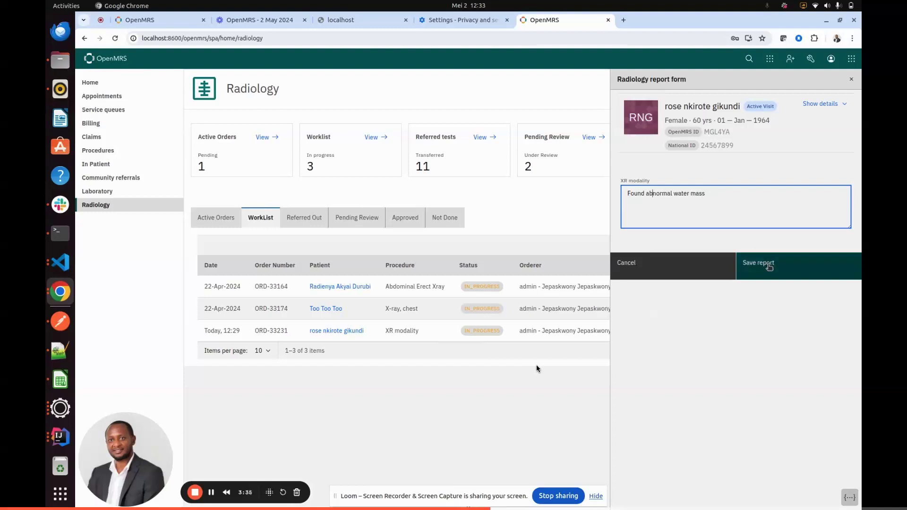
{"action": "left_click", "coordinate": [769, 266]}
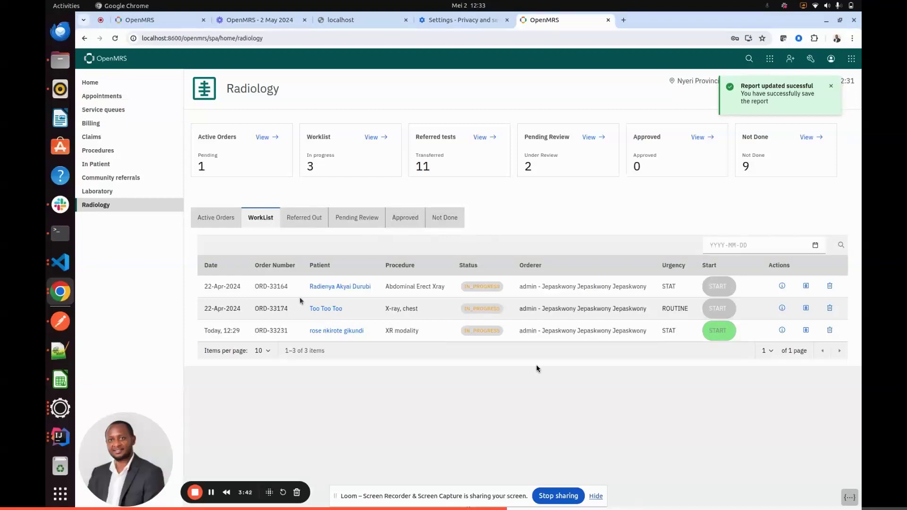
- Reload the Radiology page, dismissing the recorder's settings warning, and find the 12:29 XR modality order under Pending Review
{"action": "left_click", "coordinate": [355, 221]}
{"action": "left_click", "coordinate": [114, 38]}
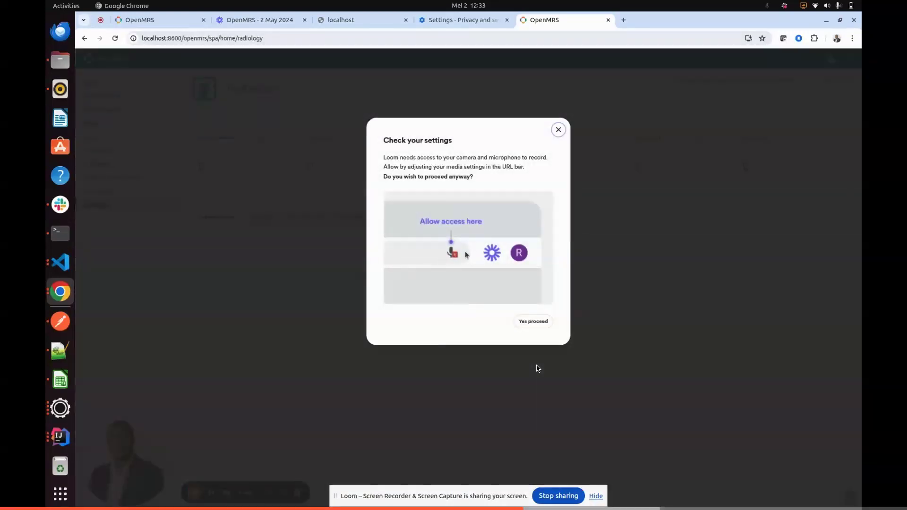
{"action": "left_click", "coordinate": [529, 321]}
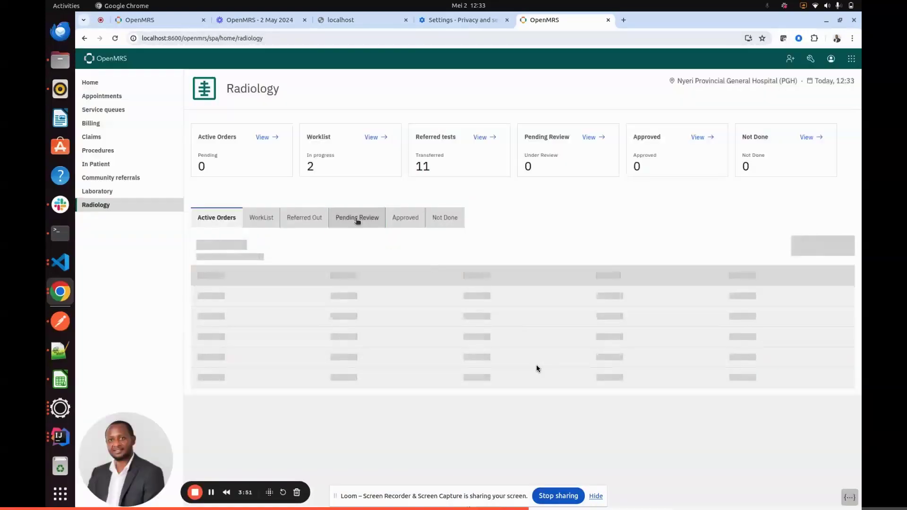
{"action": "left_click_drag", "start_coordinate": [297, 327], "coordinate": [216, 327]}
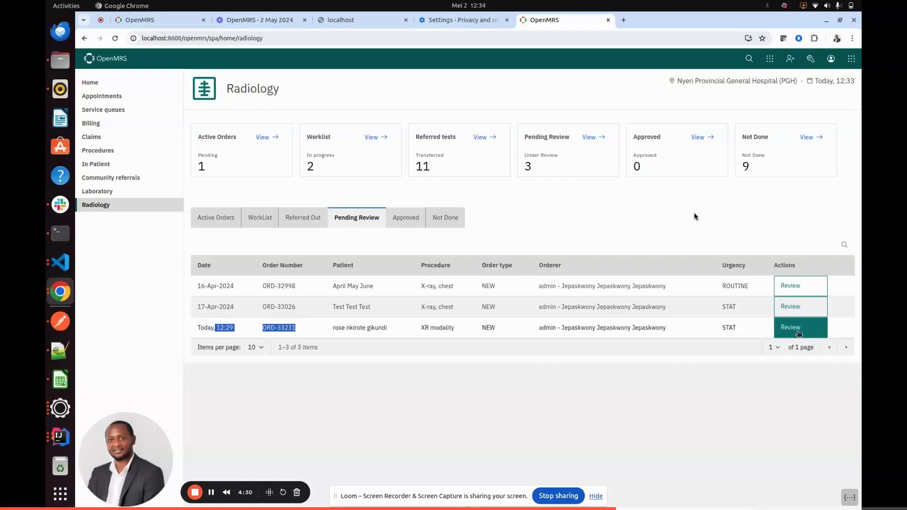
- Open the review of the 12:29 XR modality order and examine its radiology instructions and radiology report
{"action": "left_click", "coordinate": [804, 328]}
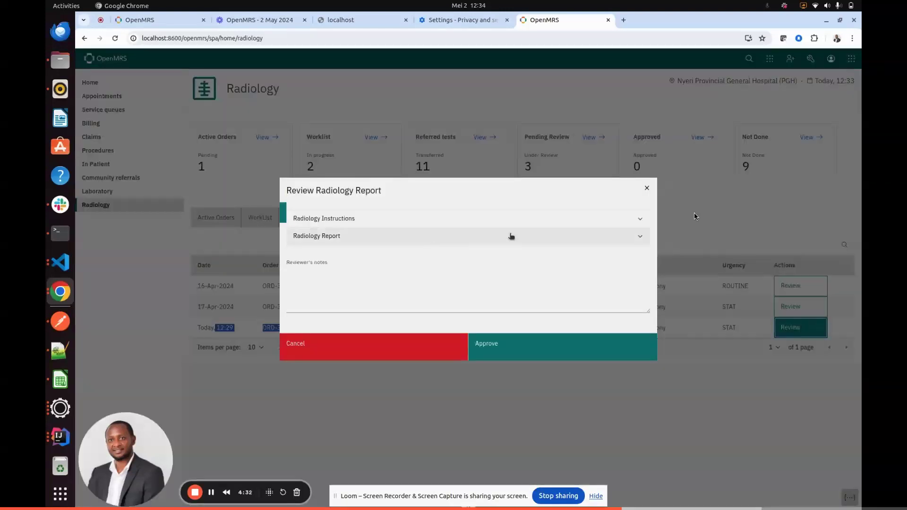
{"action": "left_click", "coordinate": [645, 221]}
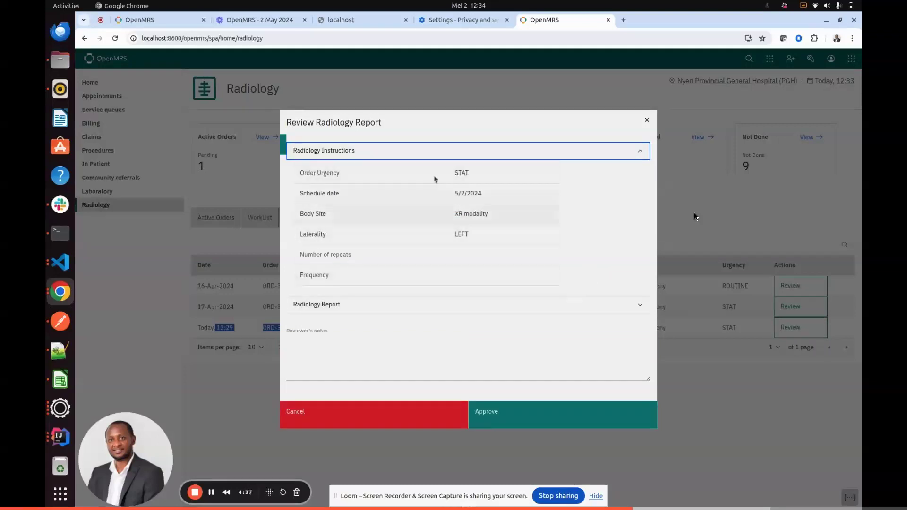
{"action": "left_click", "coordinate": [640, 151]}
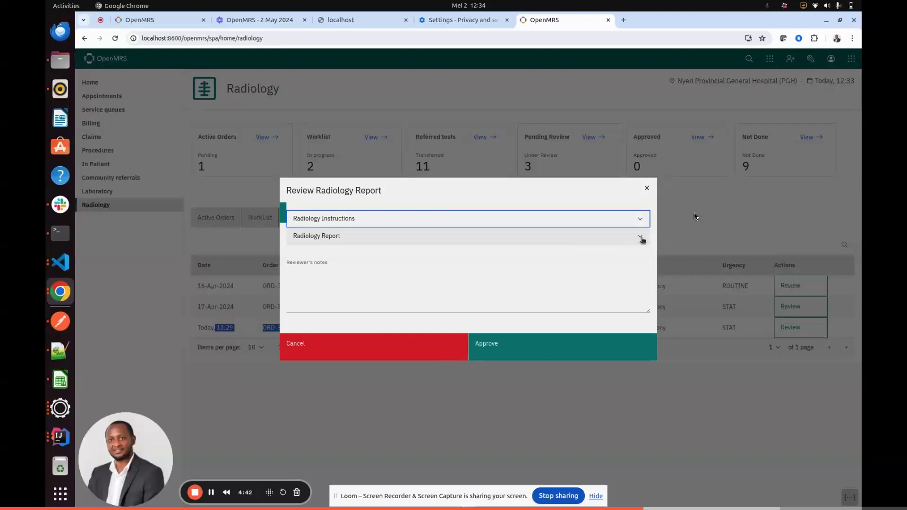
{"action": "left_click", "coordinate": [643, 240]}
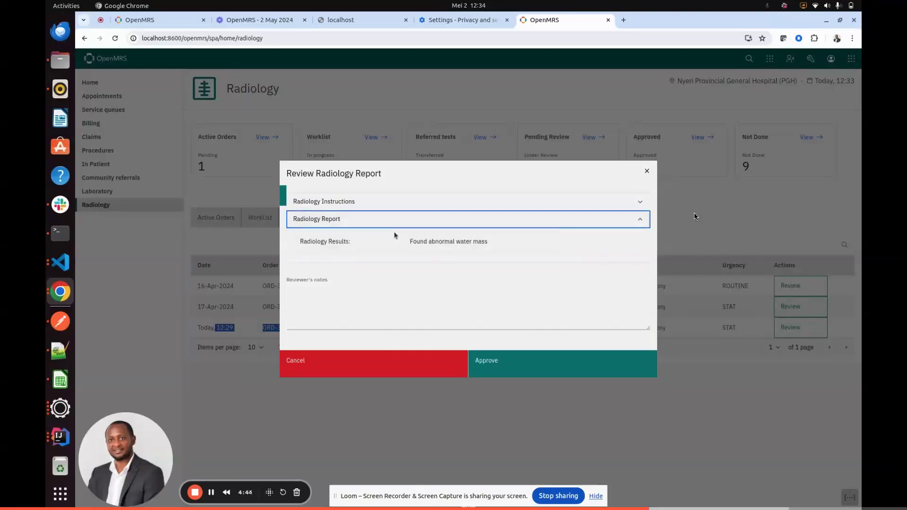
{"action": "left_click_drag", "start_coordinate": [489, 243], "coordinate": [412, 243]}
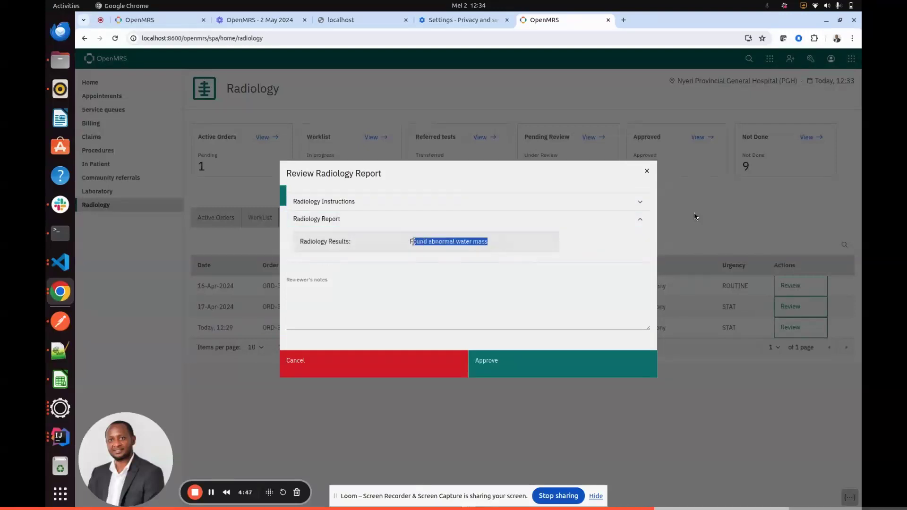
{"action": "left_click", "coordinate": [476, 256]}
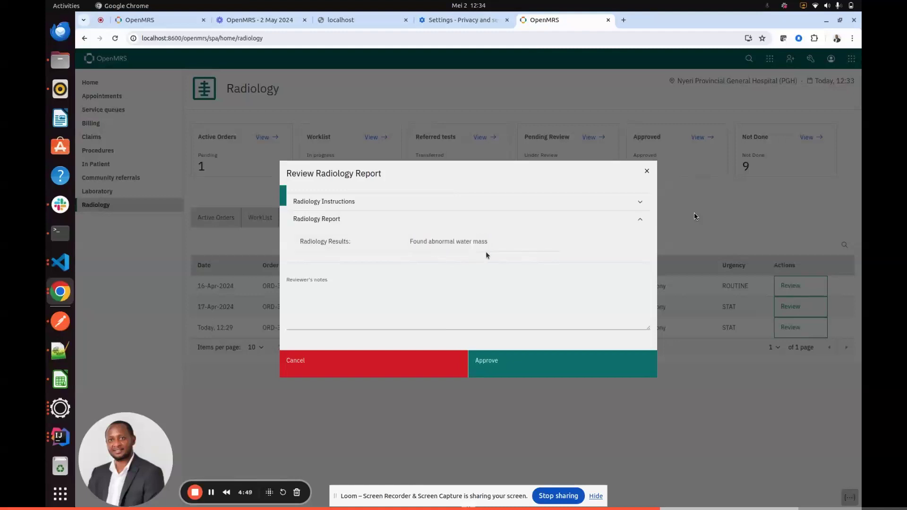
- Enter "Approved" as the reviewer's notes and approve the radiology report
{"action": "left_click", "coordinate": [413, 317]}
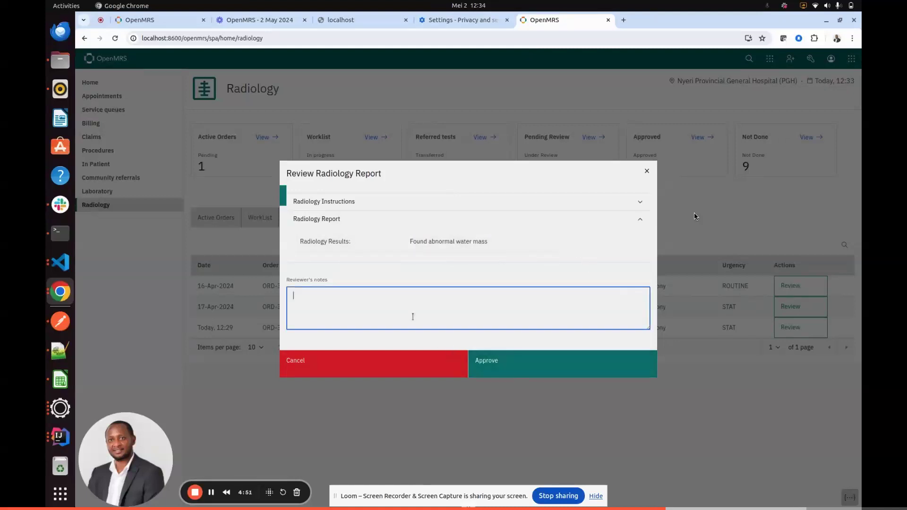
{"action": "type", "text": "Approved"}
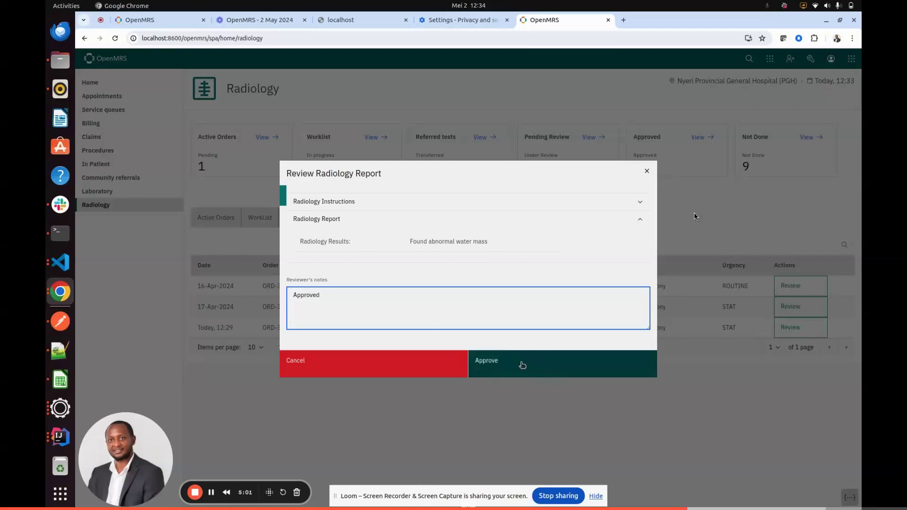
{"action": "left_click", "coordinate": [522, 365]}
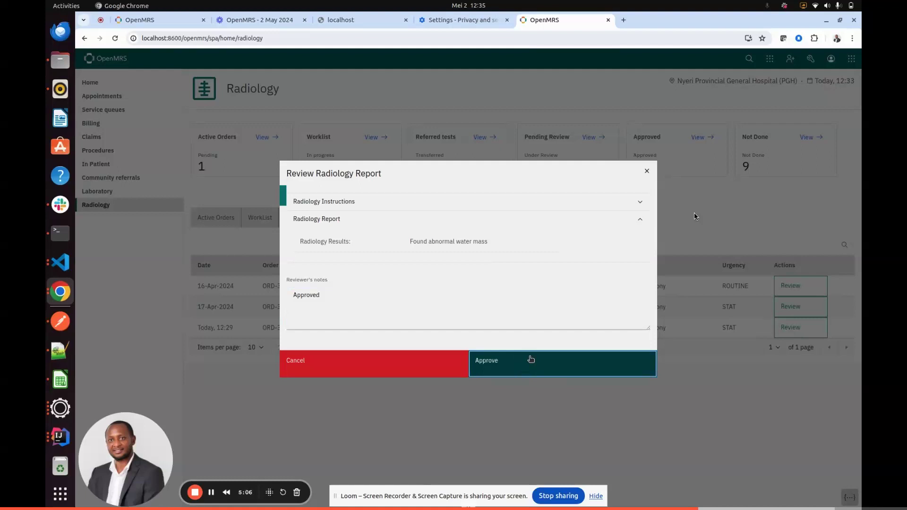
- Close the radiology report review and check the Approved and Pending Review lists for the 12:29 XR modality order
{"action": "left_click", "coordinate": [647, 172]}
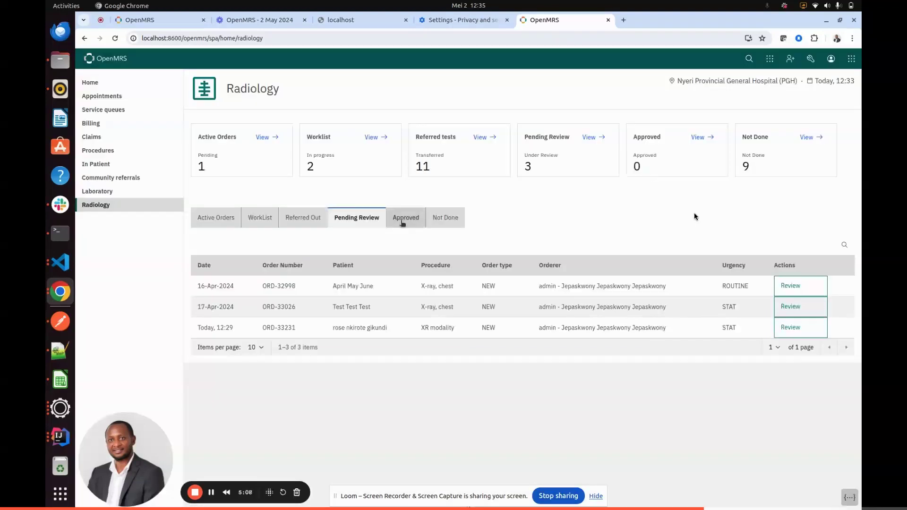
{"action": "left_click", "coordinate": [405, 219]}
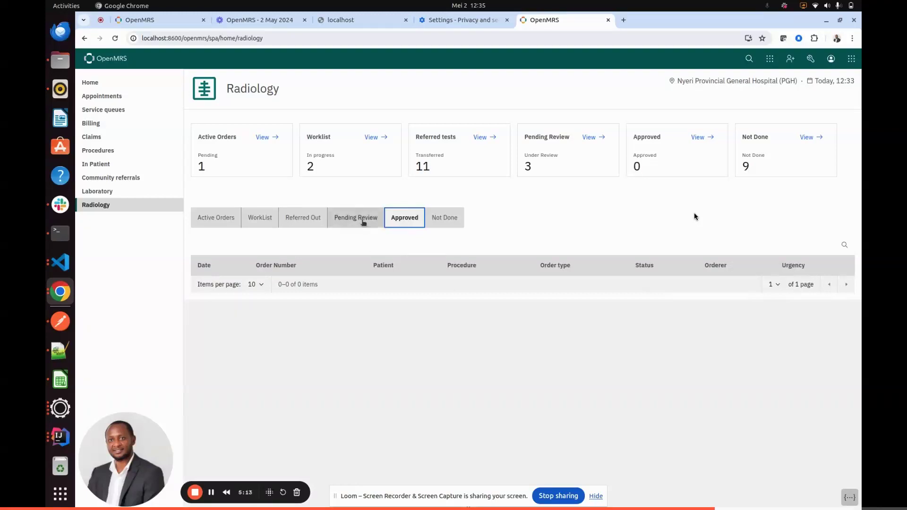
{"action": "left_click", "coordinate": [360, 220]}
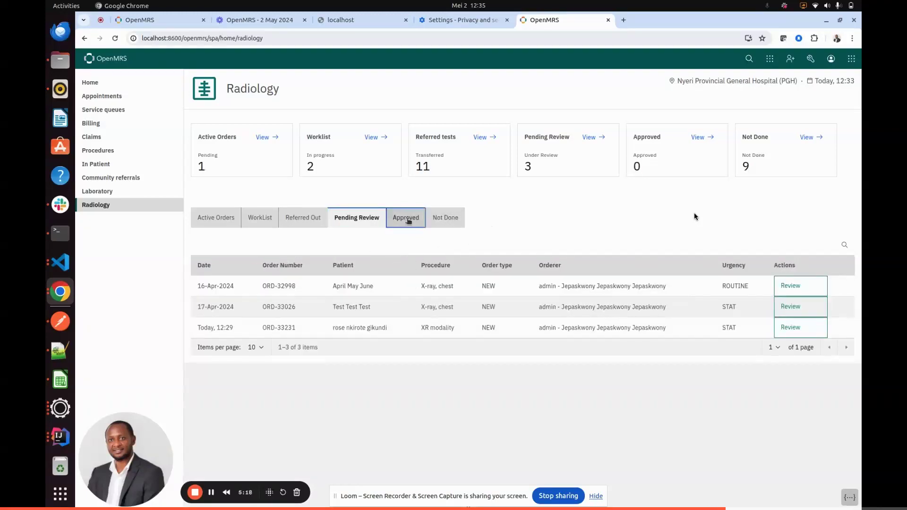
{"action": "left_click", "coordinate": [409, 221]}
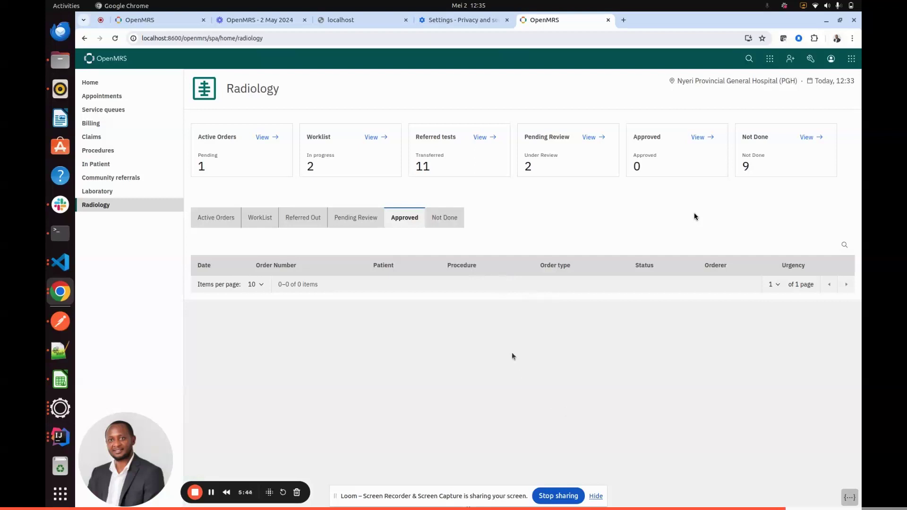
- Reject the 12:31 XR modality order in Active Orders with the comment "Equipment breakdown"
{"action": "left_click", "coordinate": [222, 223]}
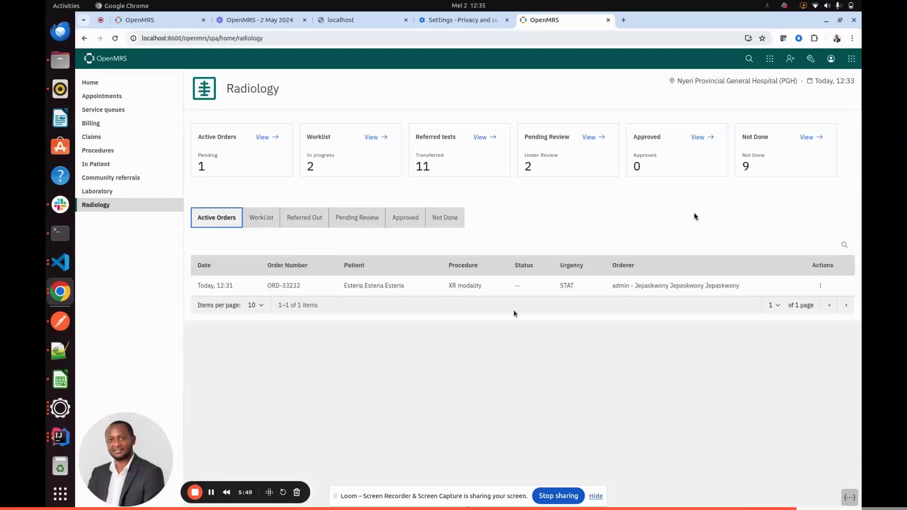
{"action": "left_click", "coordinate": [819, 284]}
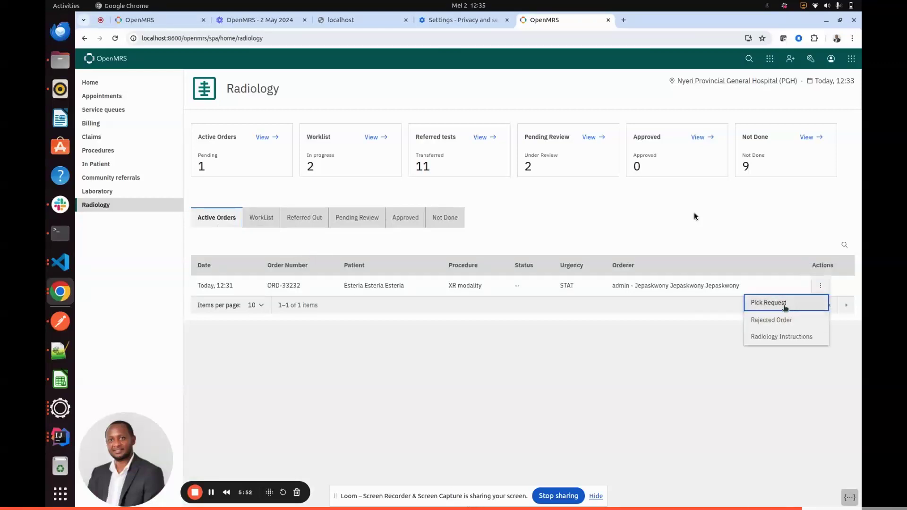
{"action": "left_click", "coordinate": [785, 320]}
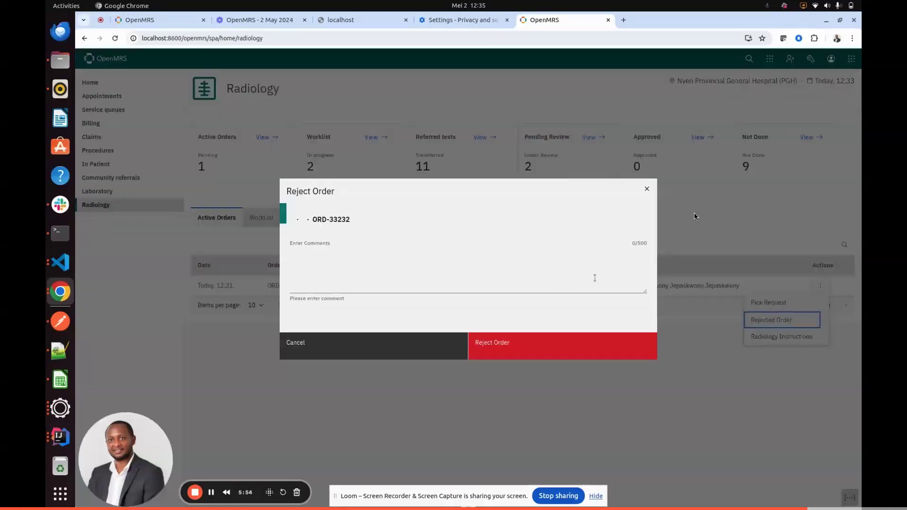
{"action": "left_click", "coordinate": [442, 279]}
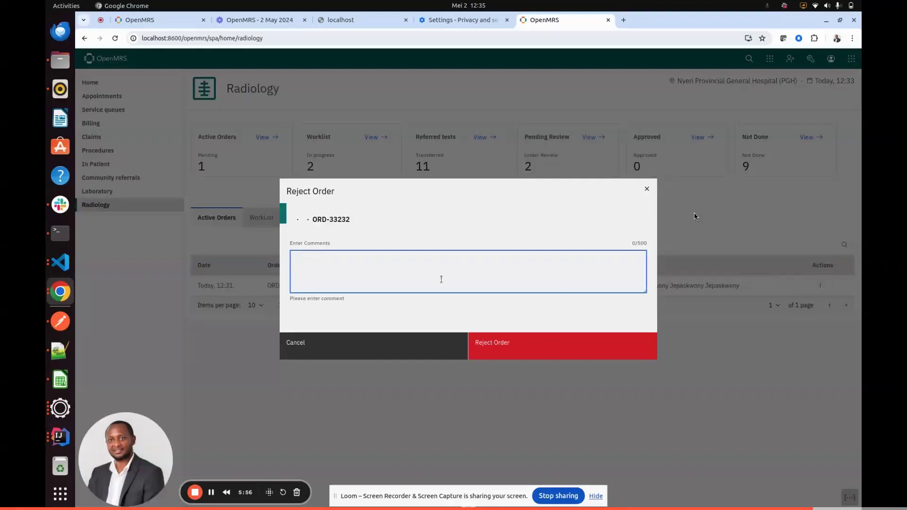
{"action": "type", "text": "Equipment breakdown"}
{"action": "left_click", "coordinate": [486, 348]}
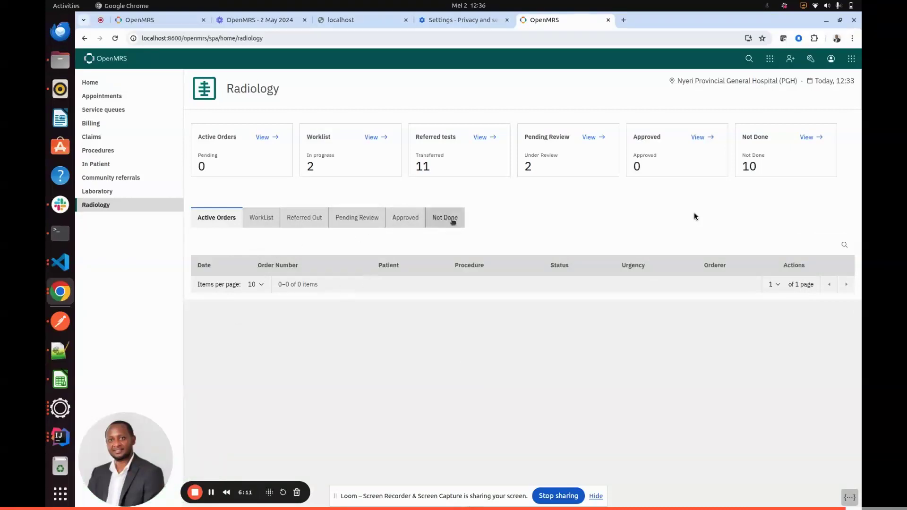
- Look up the rejection reason of the 12:31 XR modality order among the Not Done orders, and close it
{"action": "left_click", "coordinate": [449, 219]}
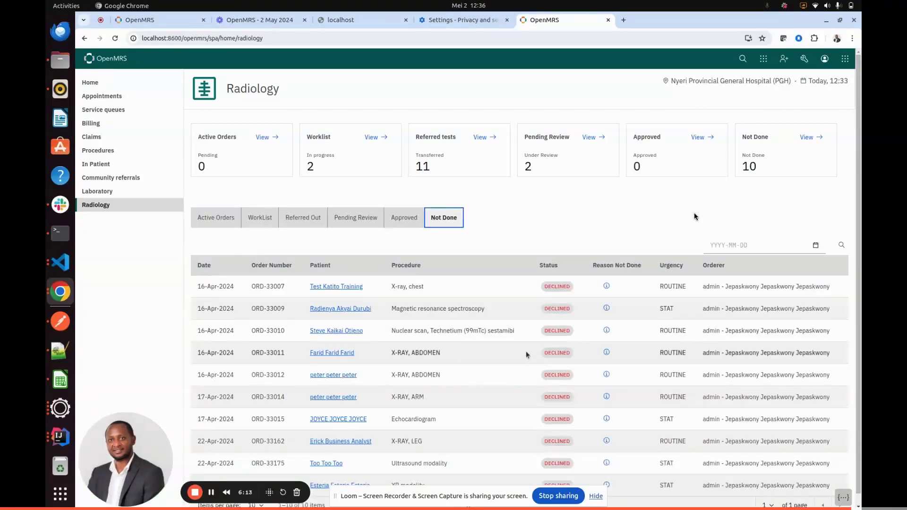
{"action": "scroll", "coordinate": [526, 355], "scroll_direction": "down", "scroll_amount": 1}
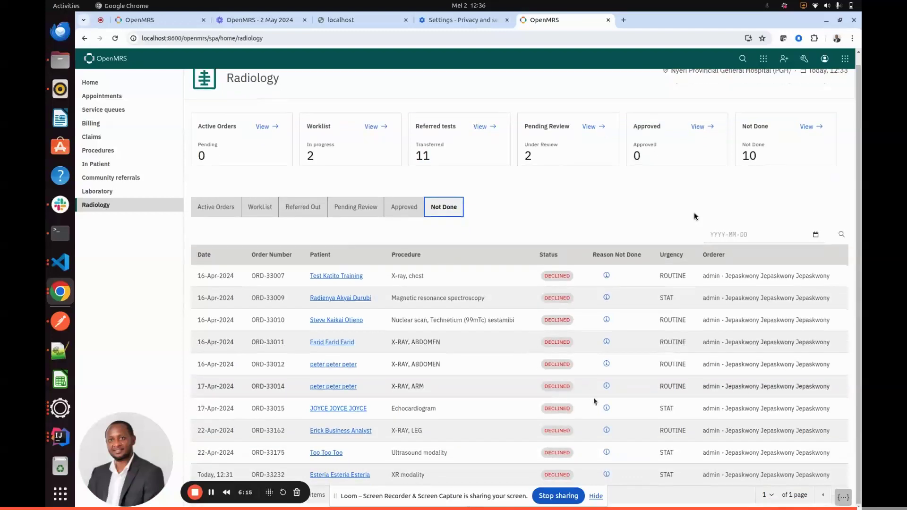
{"action": "left_click", "coordinate": [606, 474]}
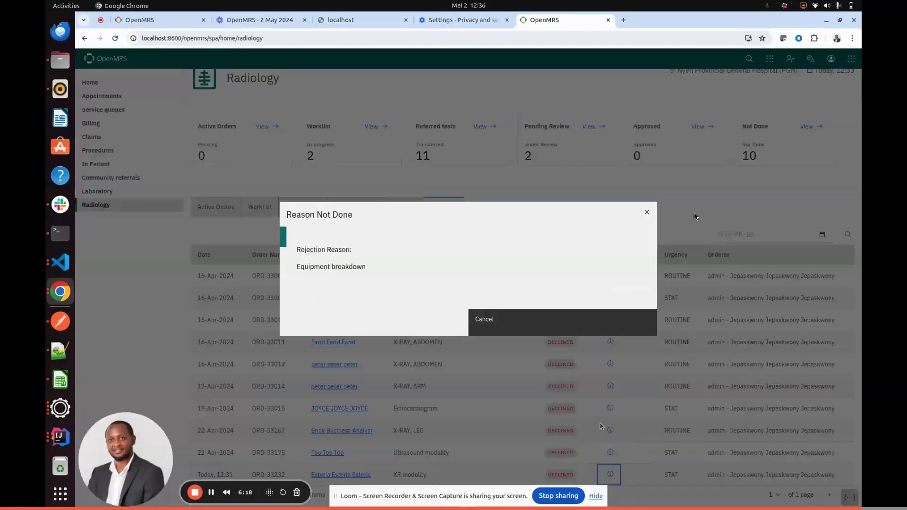
{"action": "left_click_drag", "start_coordinate": [381, 269], "coordinate": [290, 267]}
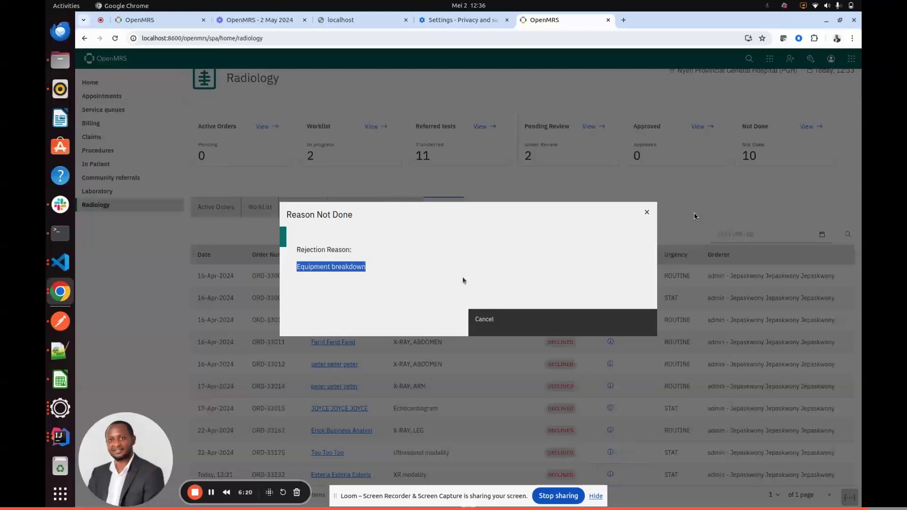
{"action": "left_click", "coordinate": [522, 327]}
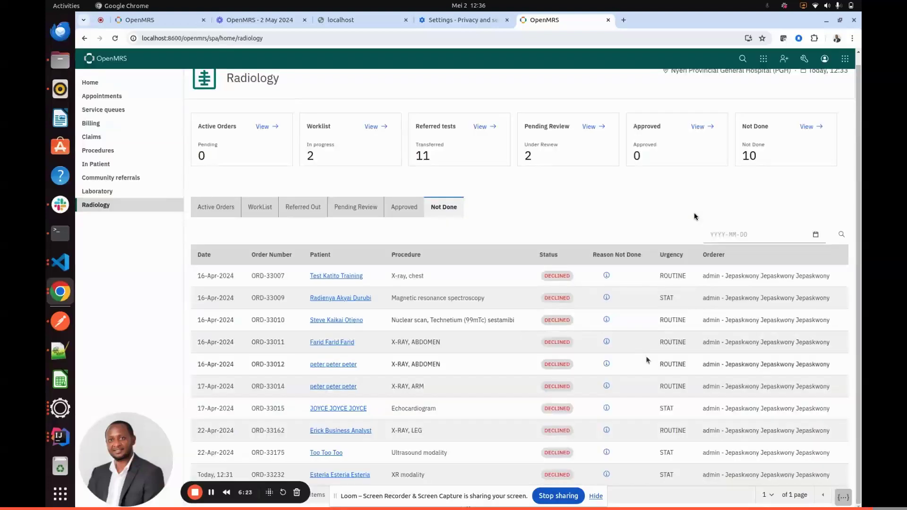
- Check the Active Orders and WorkList, and view the Abdominal Erect Xray order's radiology report form without saving a report
{"action": "left_click", "coordinate": [218, 208]}
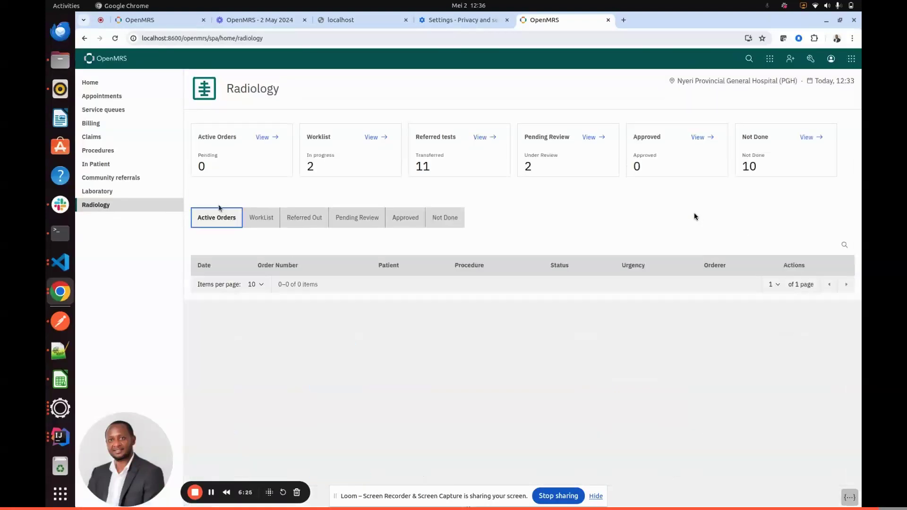
{"action": "left_click", "coordinate": [261, 217]}
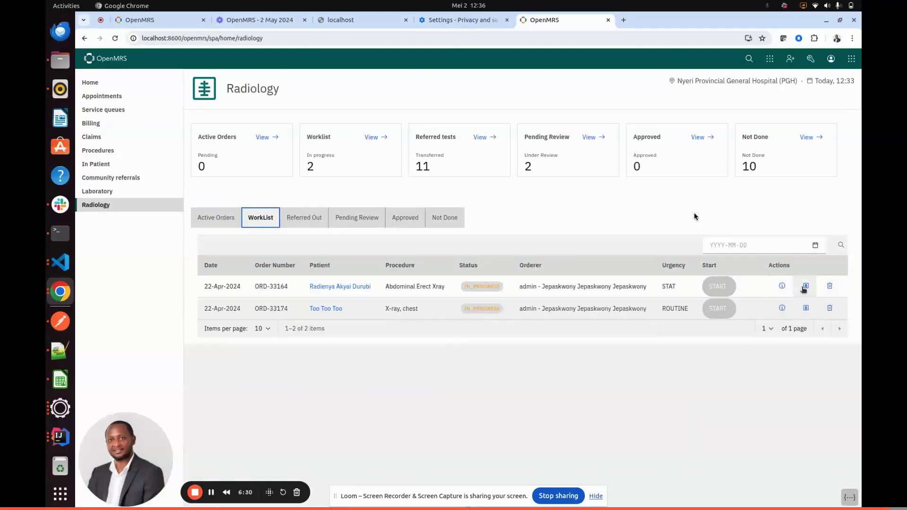
{"action": "left_click", "coordinate": [806, 286]}
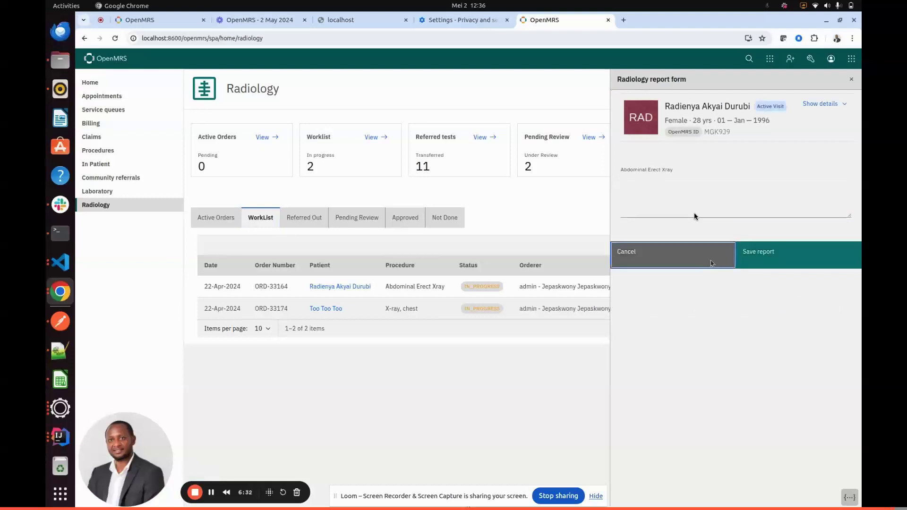
{"action": "left_click", "coordinate": [627, 251]}
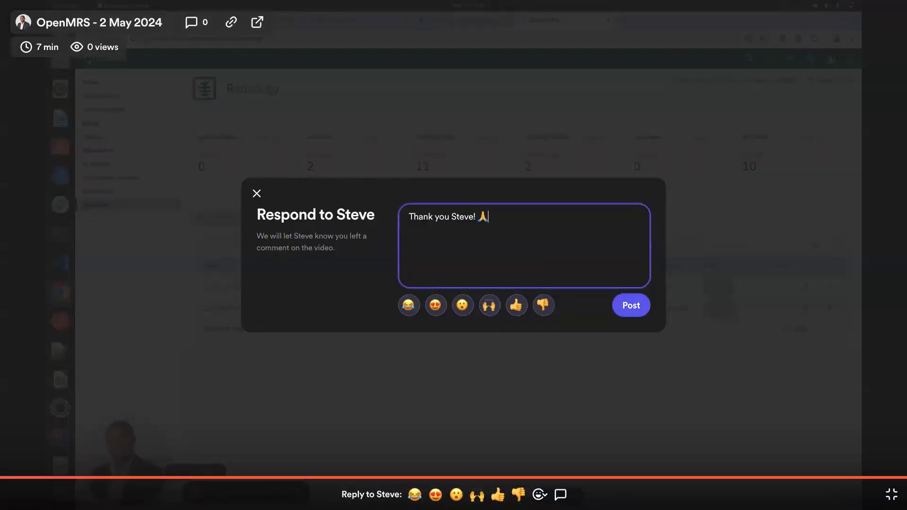
- Leave the full-screen video and look over the forum post with the Procedures and Radiology demo videos
{"action": "left_click", "coordinate": [892, 495]}
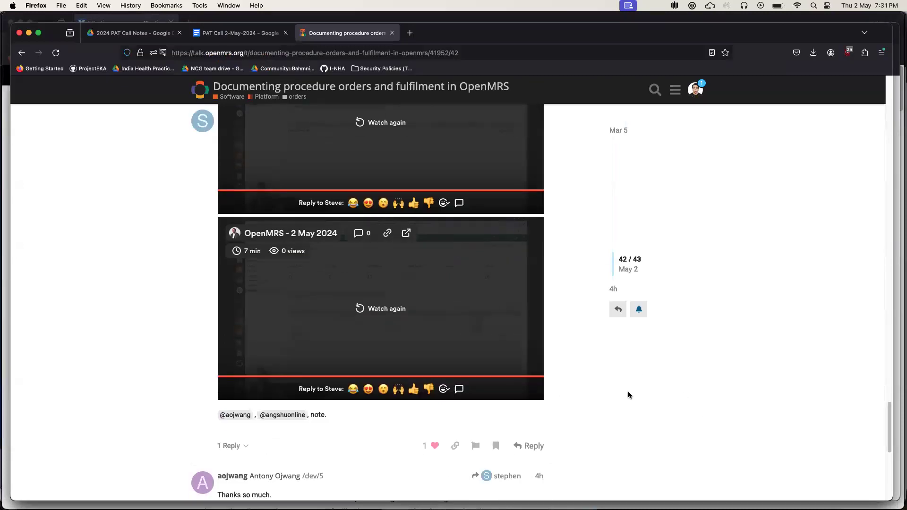
{"action": "scroll", "coordinate": [628, 391], "scroll_direction": "up", "scroll_amount": 4}
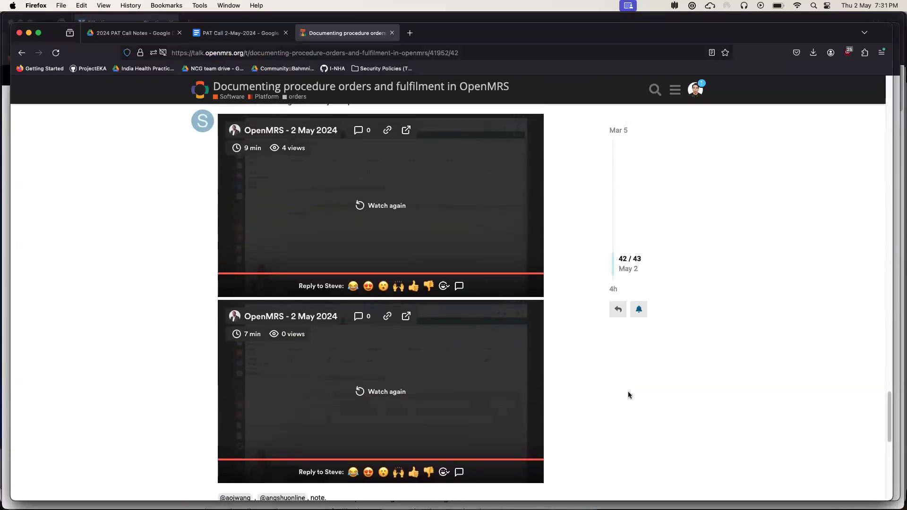
{"action": "scroll", "coordinate": [628, 392], "scroll_direction": "down", "scroll_amount": 4}
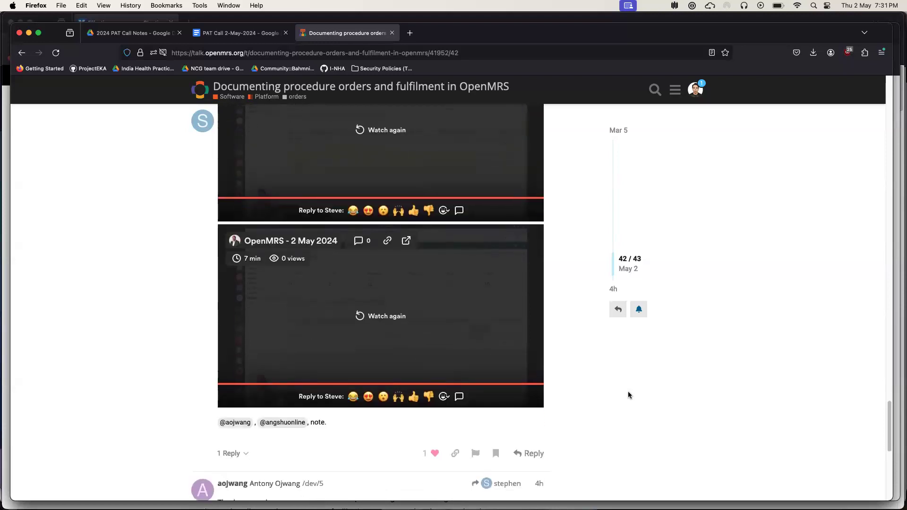
{"action": "scroll", "coordinate": [628, 395], "scroll_direction": "up", "scroll_amount": 6}
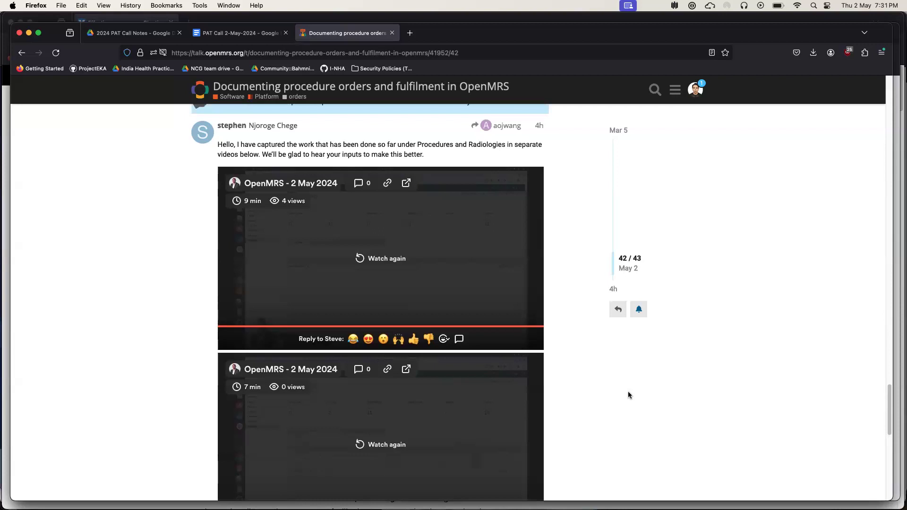
{"action": "scroll", "coordinate": [628, 392], "scroll_direction": "down", "scroll_amount": 1}
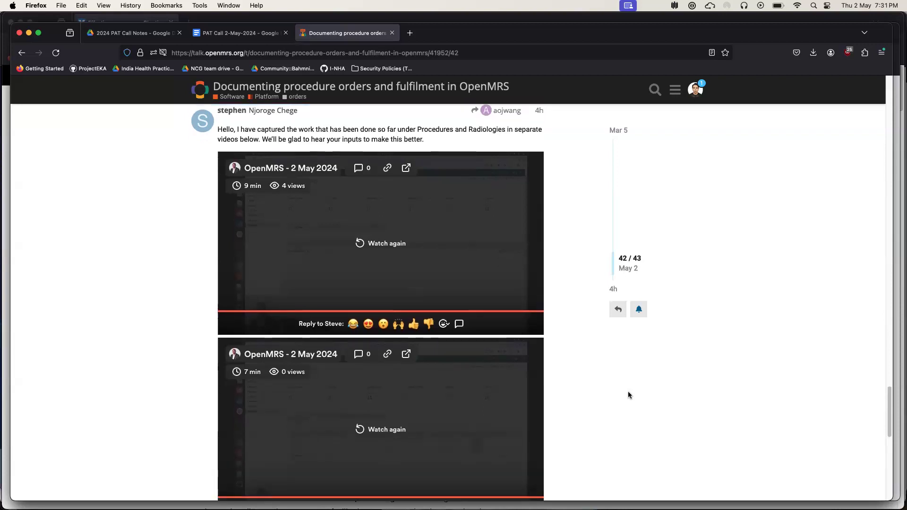